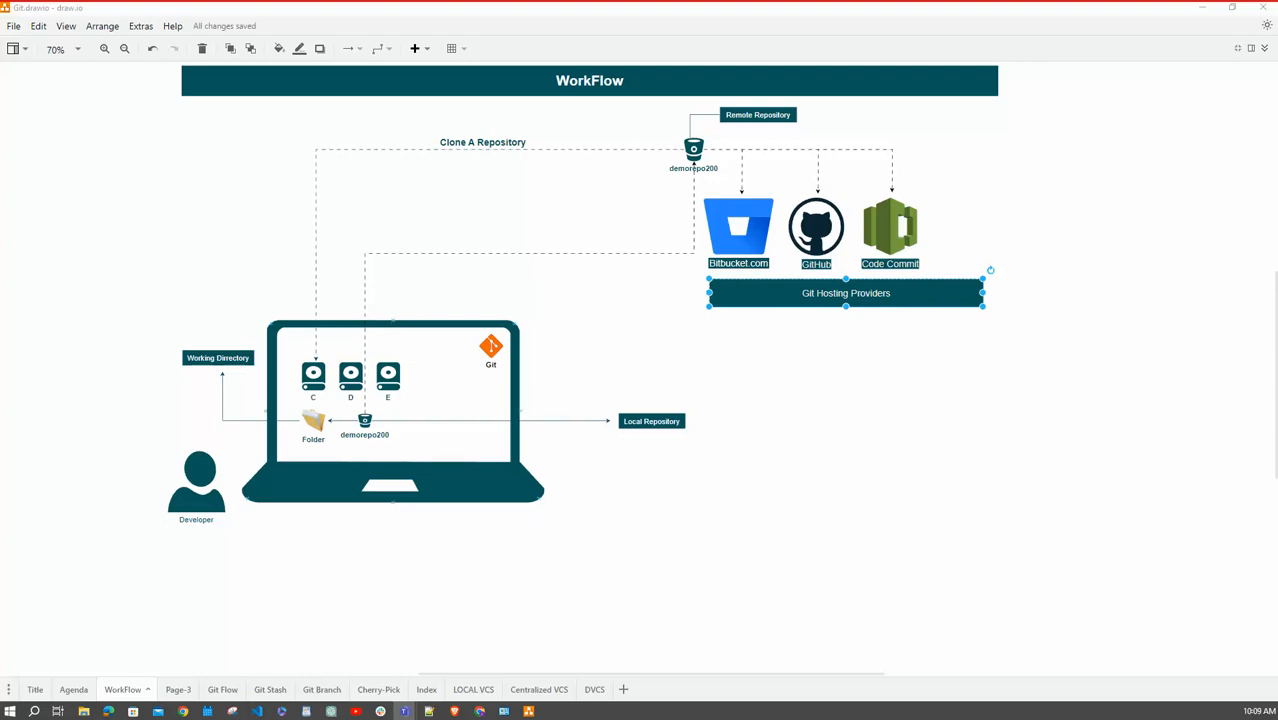
Switch to Chrome and search Google for "git vcs download"
{"action": "left_click", "coordinate": [1202, 8]}
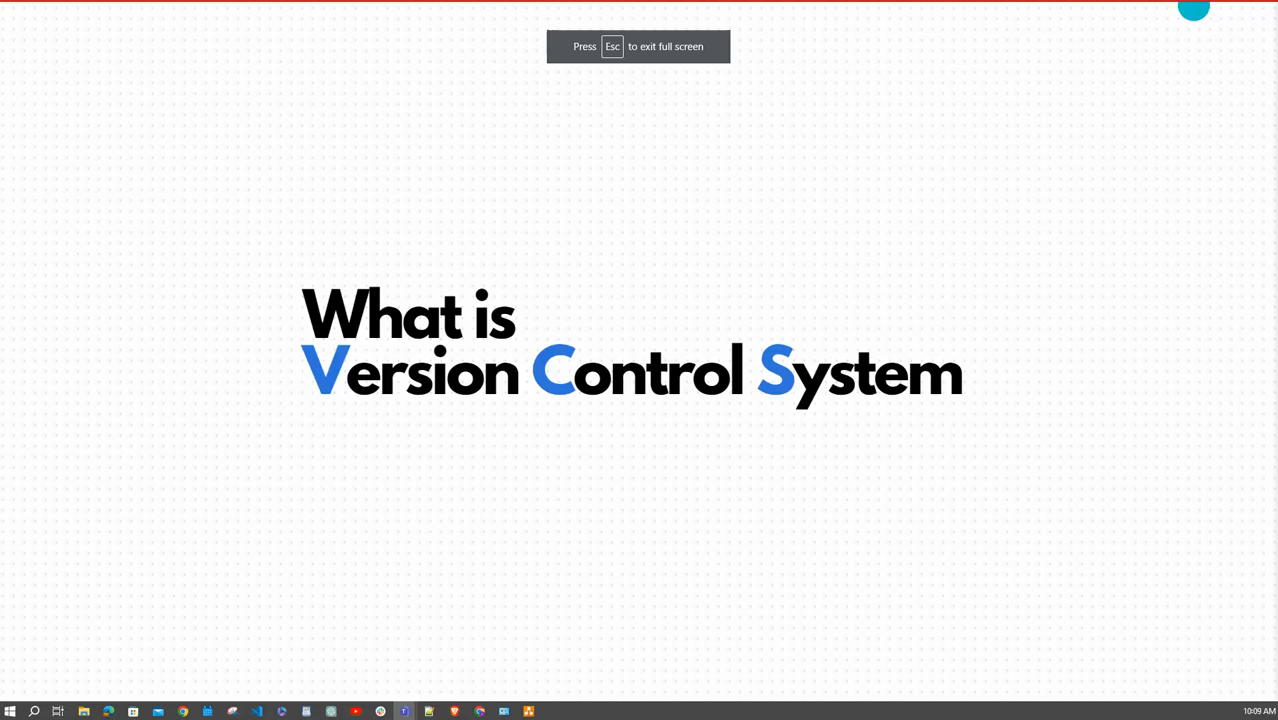
{"action": "mouse_move", "coordinate": [1146, 692]}
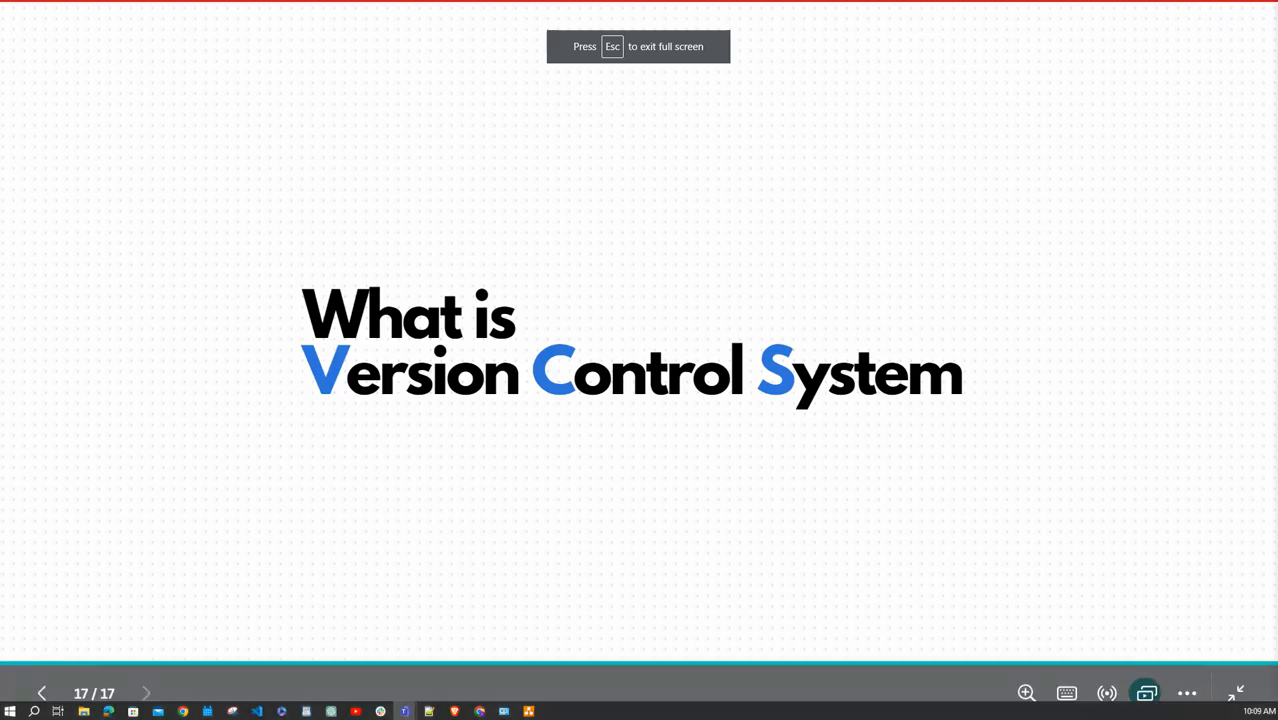
{"action": "key", "text": "alt+Tab"}
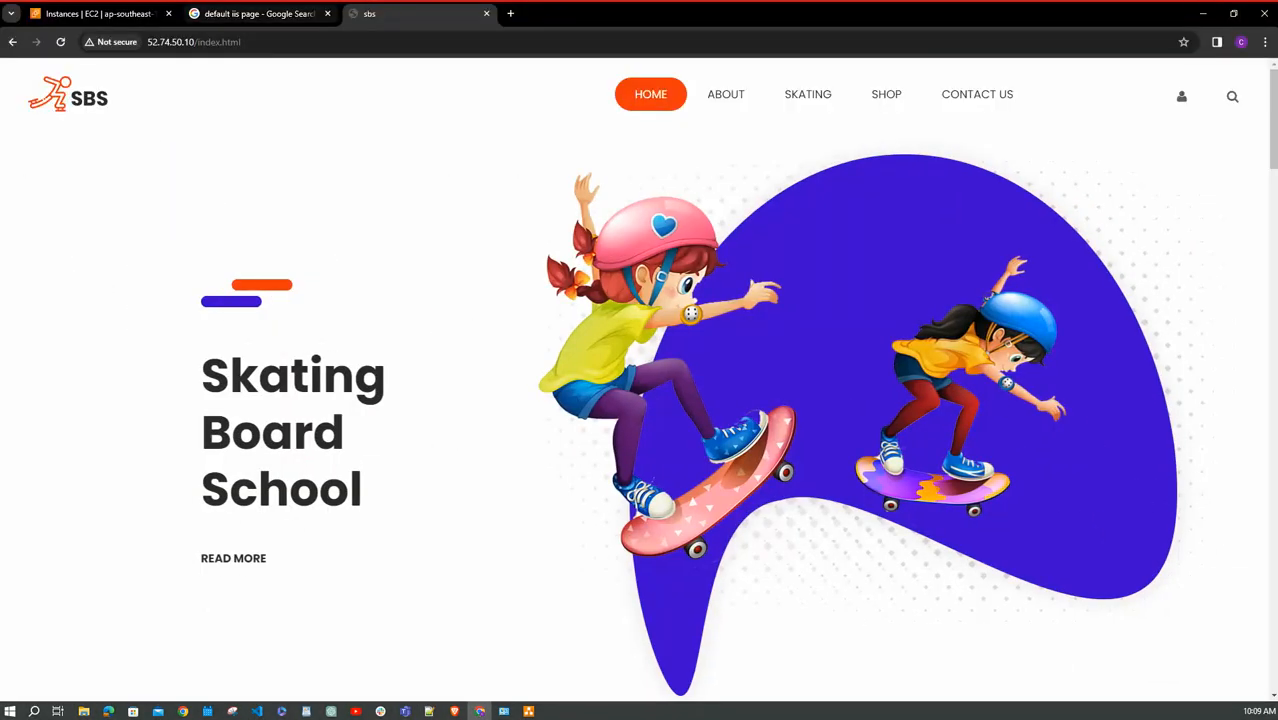
{"action": "left_click", "coordinate": [258, 14]}
{"action": "left_click", "coordinate": [43, 77]}
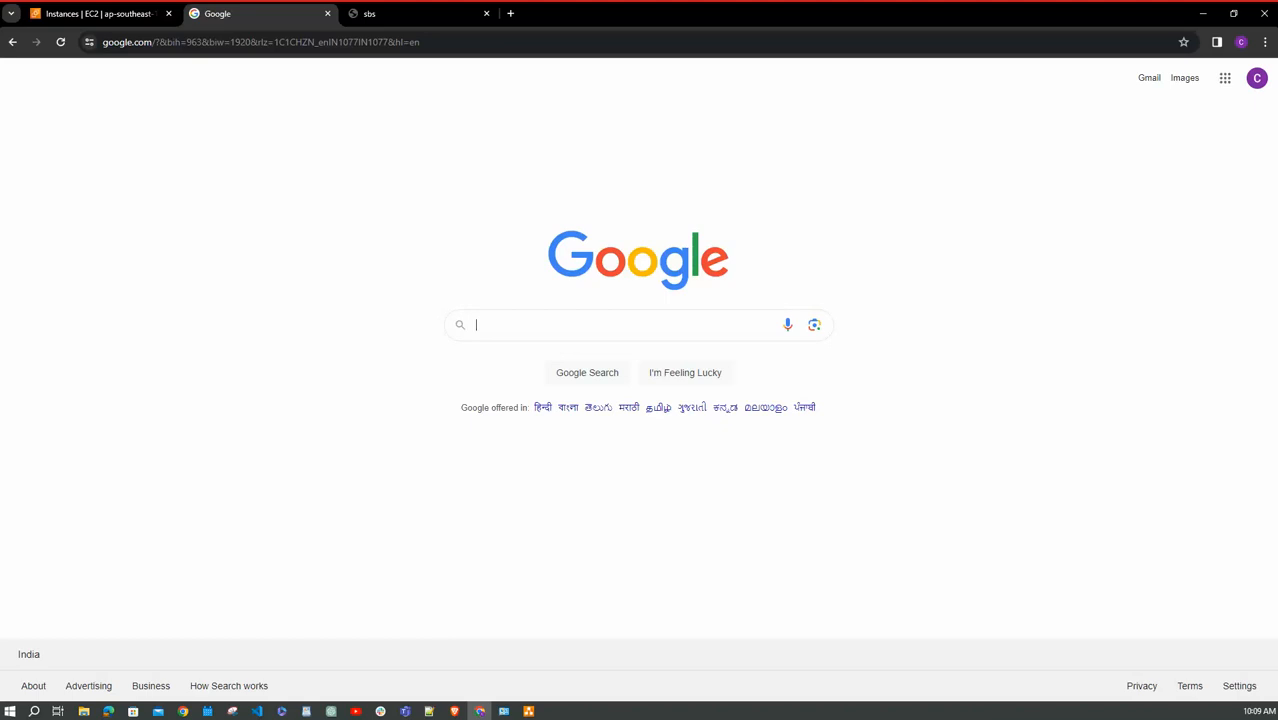
{"action": "left_click", "coordinate": [513, 322]}
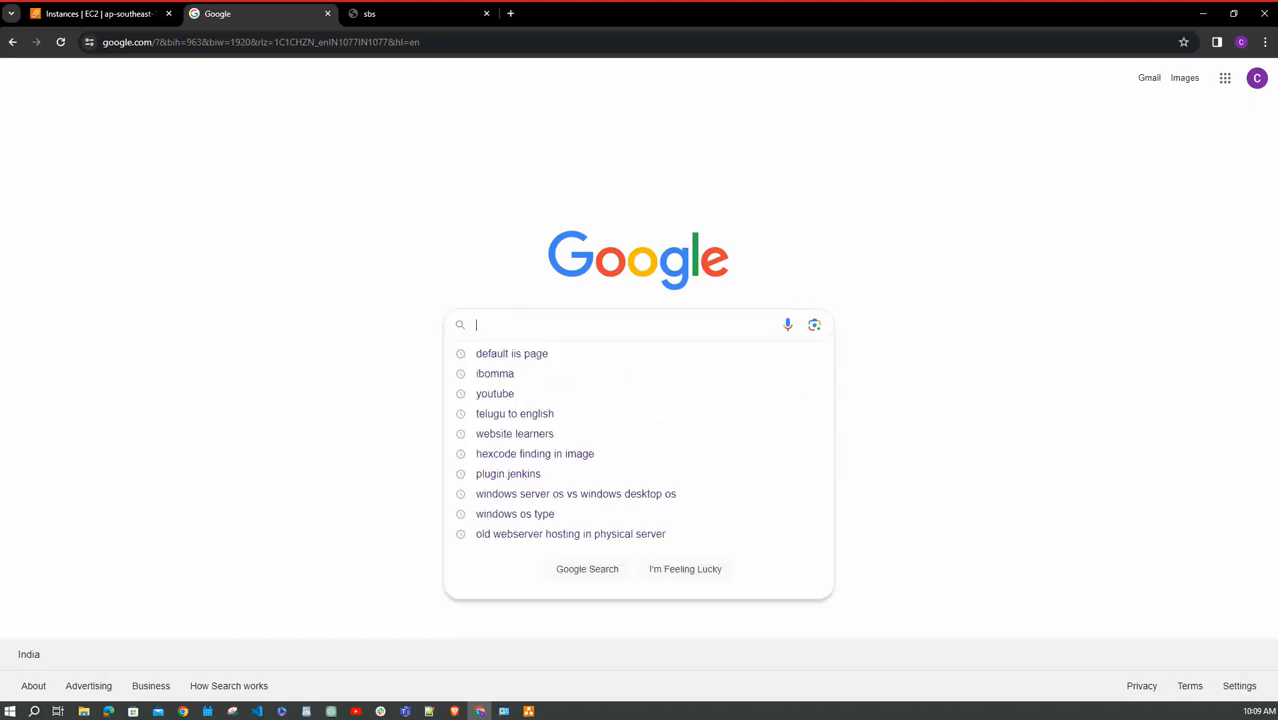
{"action": "type", "text": "git vcs"}
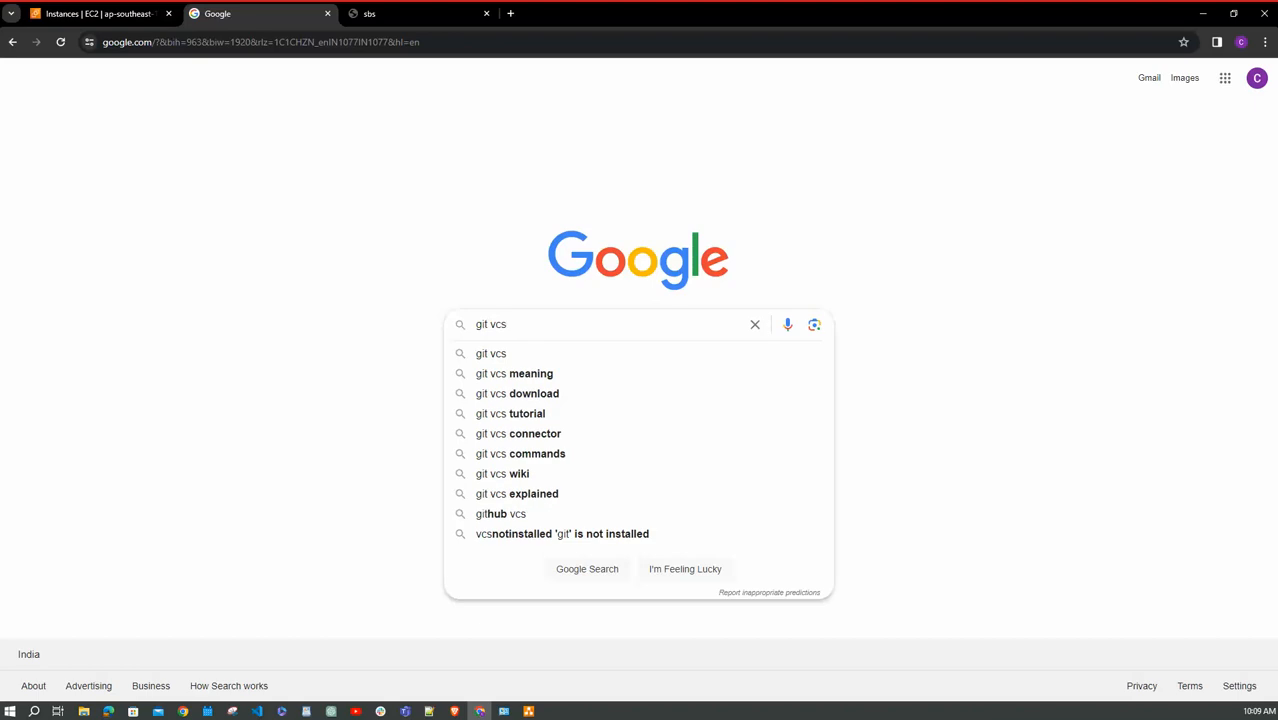
{"action": "key", "text": "Down"}
{"action": "key", "text": "Down"}
{"action": "key", "text": "Down"}
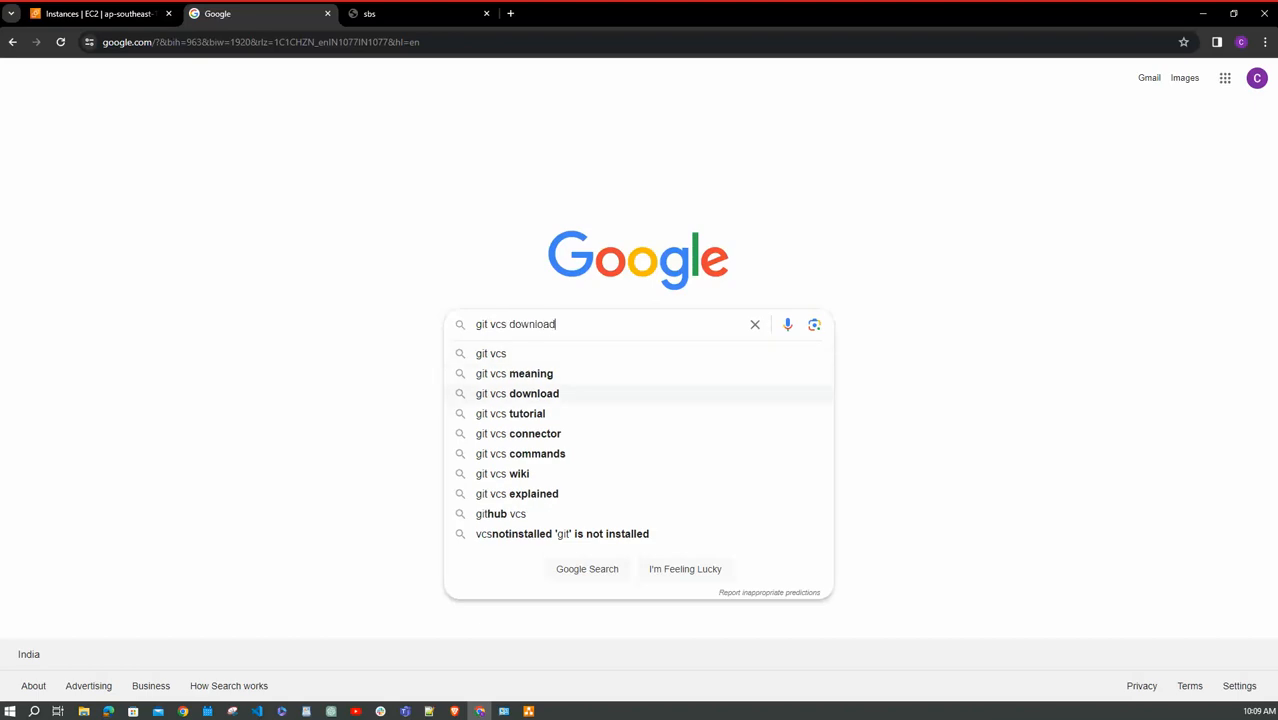
{"action": "key", "text": "Return"}
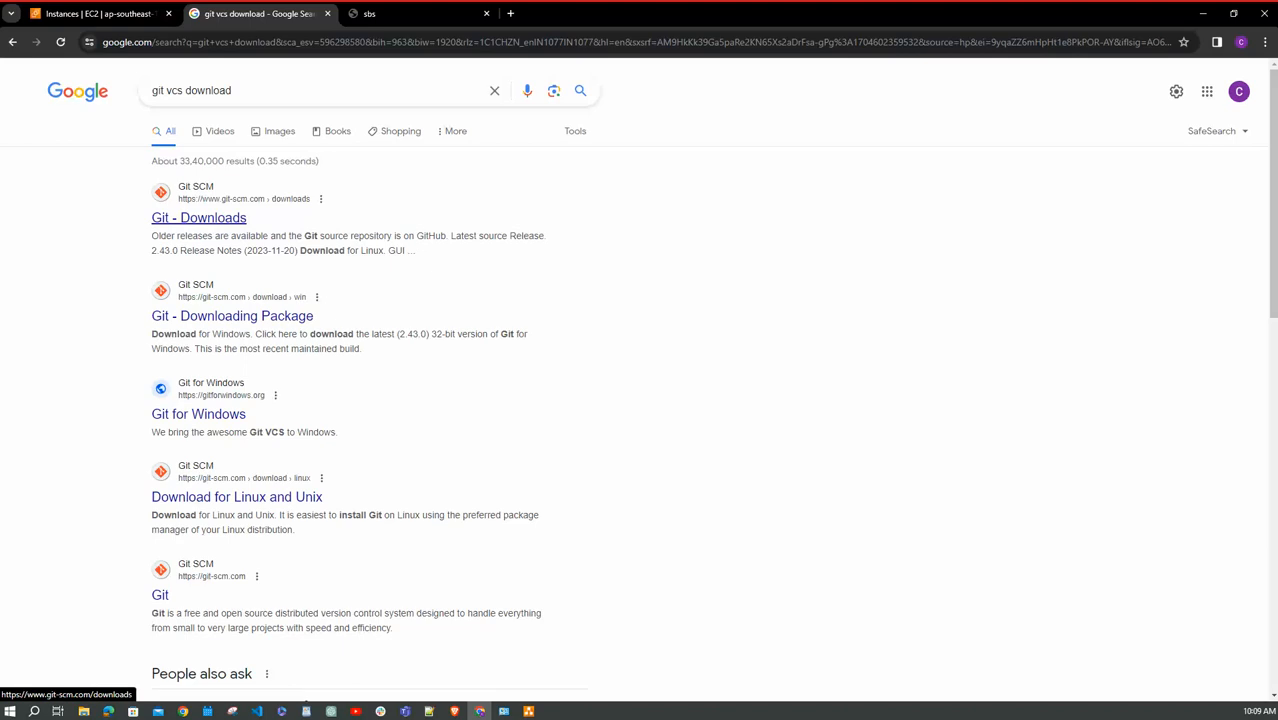
Download the 64-bit Git for Windows Setup standalone installer from the official Git downloads page
{"action": "left_click", "coordinate": [199, 217]}
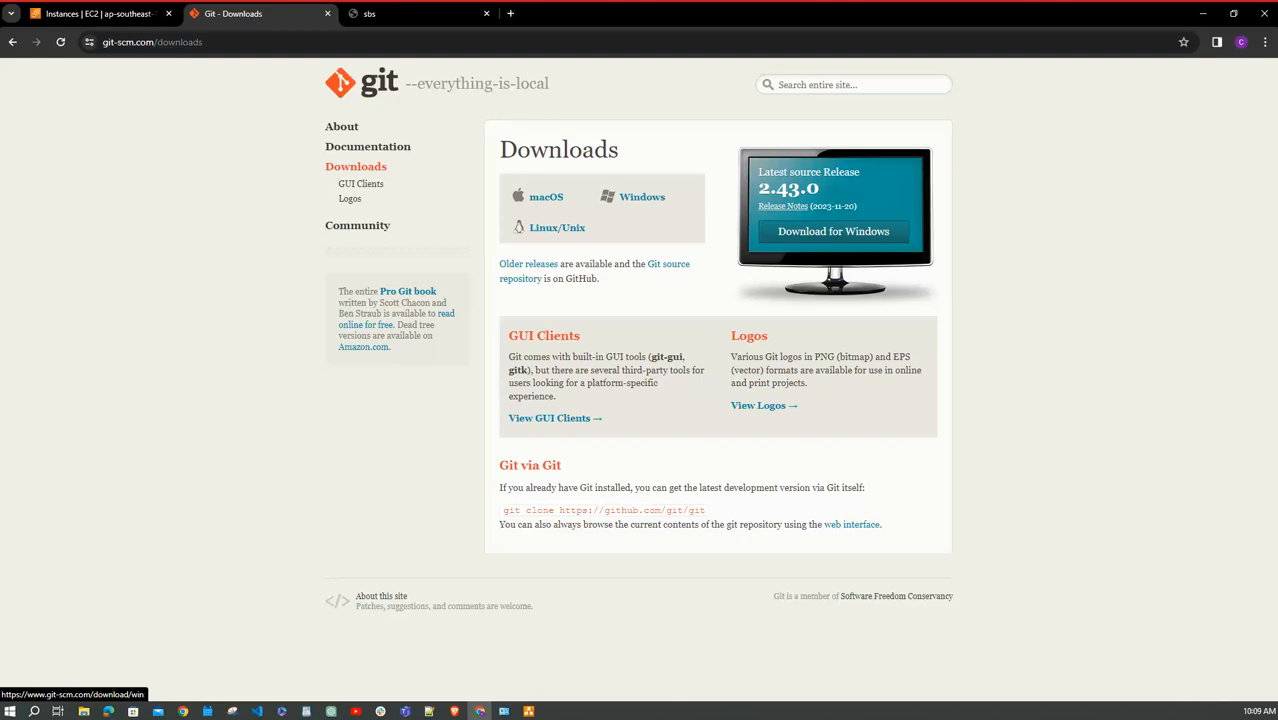
{"action": "left_click", "coordinate": [641, 197]}
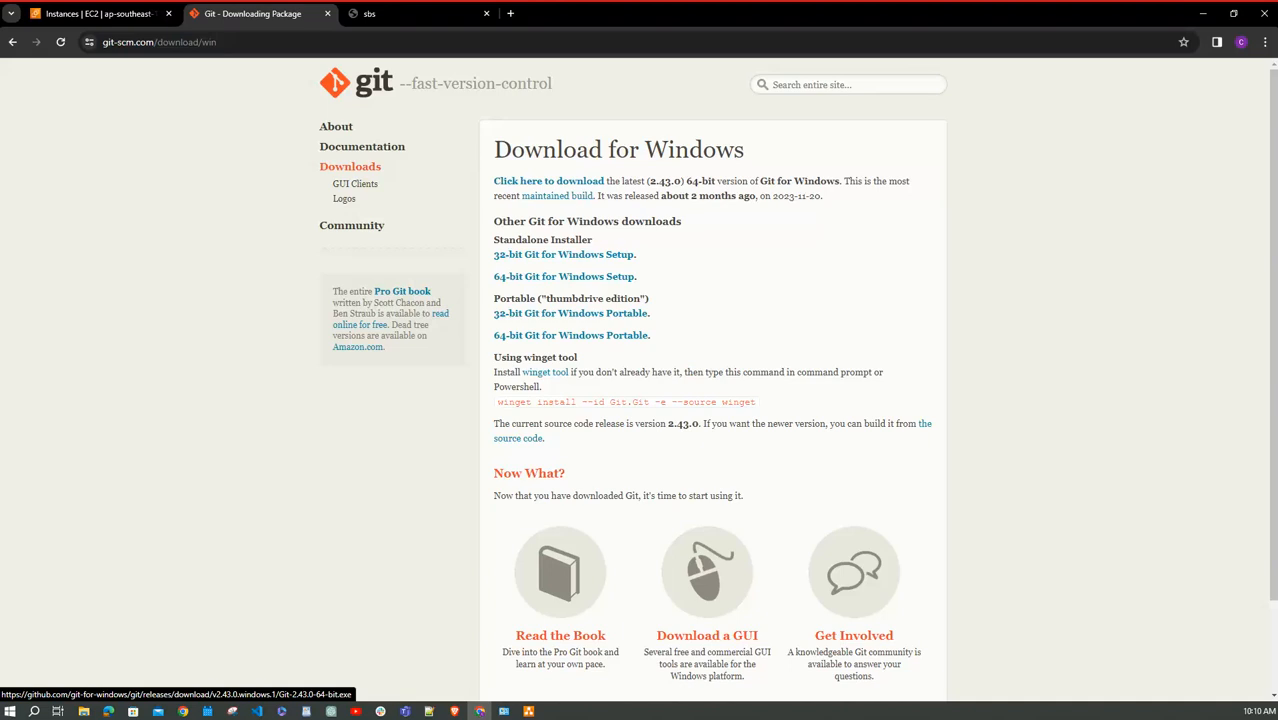
{"action": "left_click", "coordinate": [565, 277]}
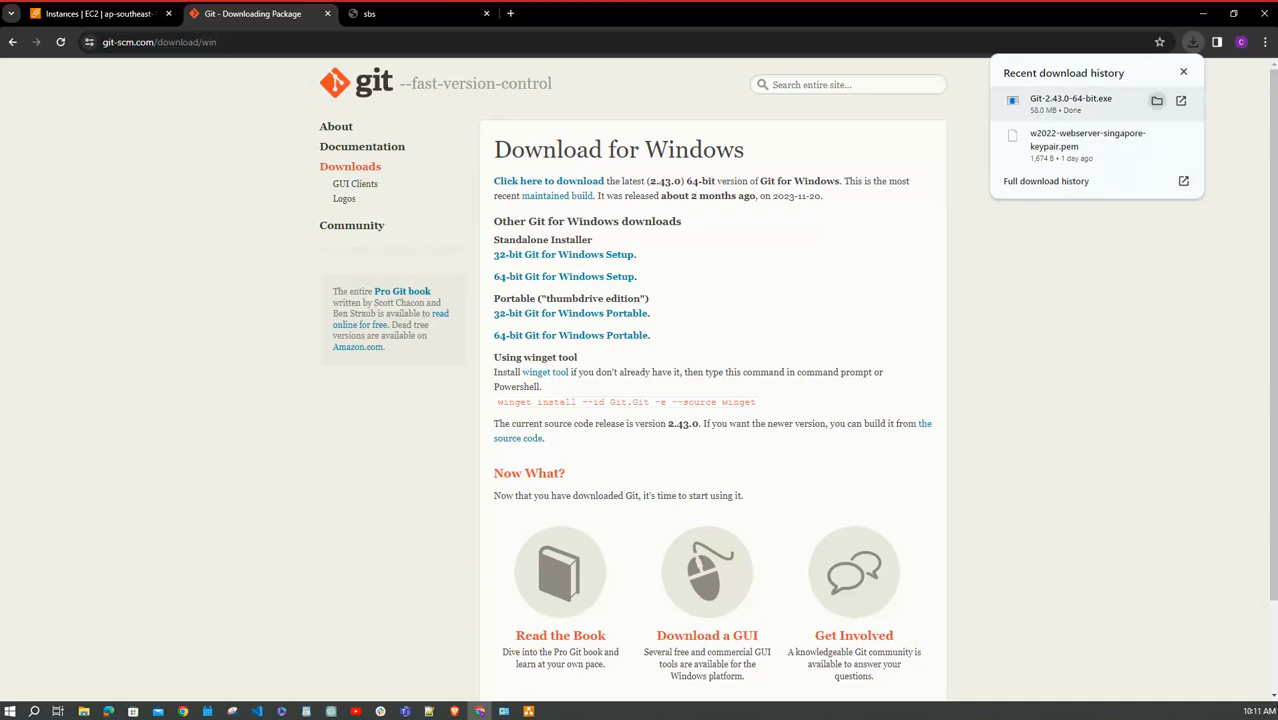
Locate Git-2.43.0-64-bit in the Downloads folder, run it as administrator and bring its setup window into view
{"action": "left_click", "coordinate": [1156, 100]}
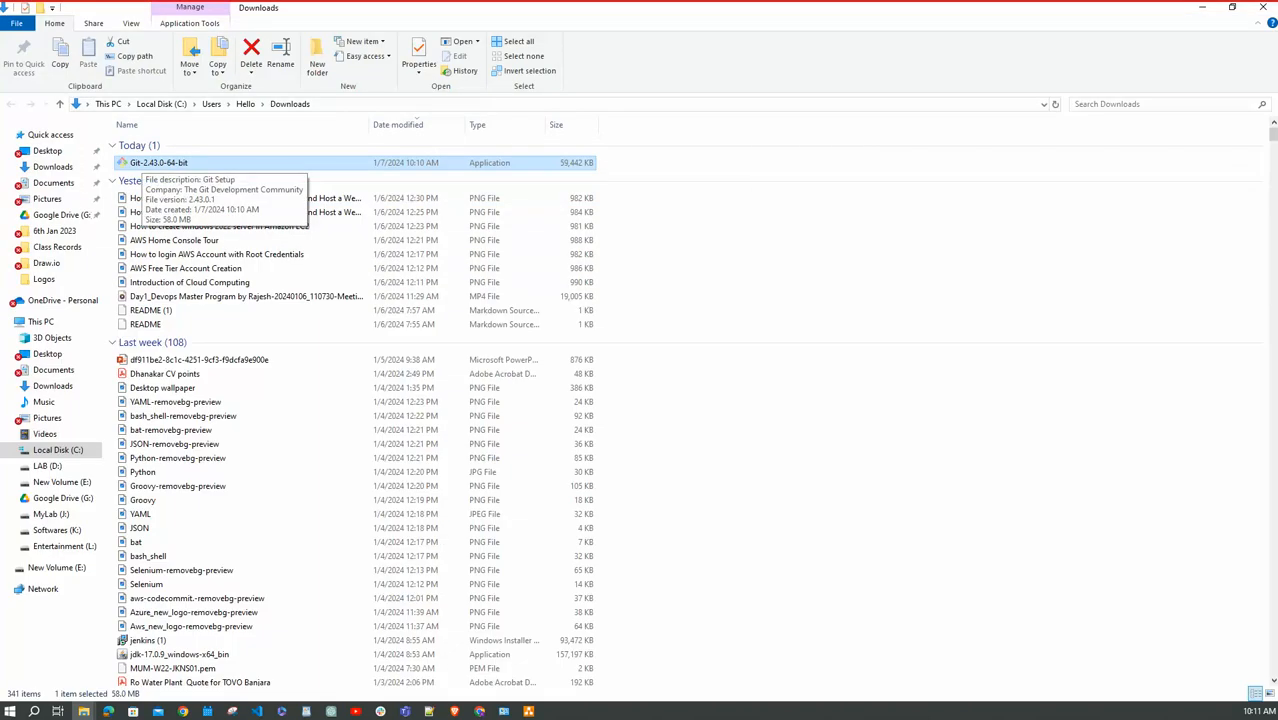
{"action": "right_click", "coordinate": [201, 163]}
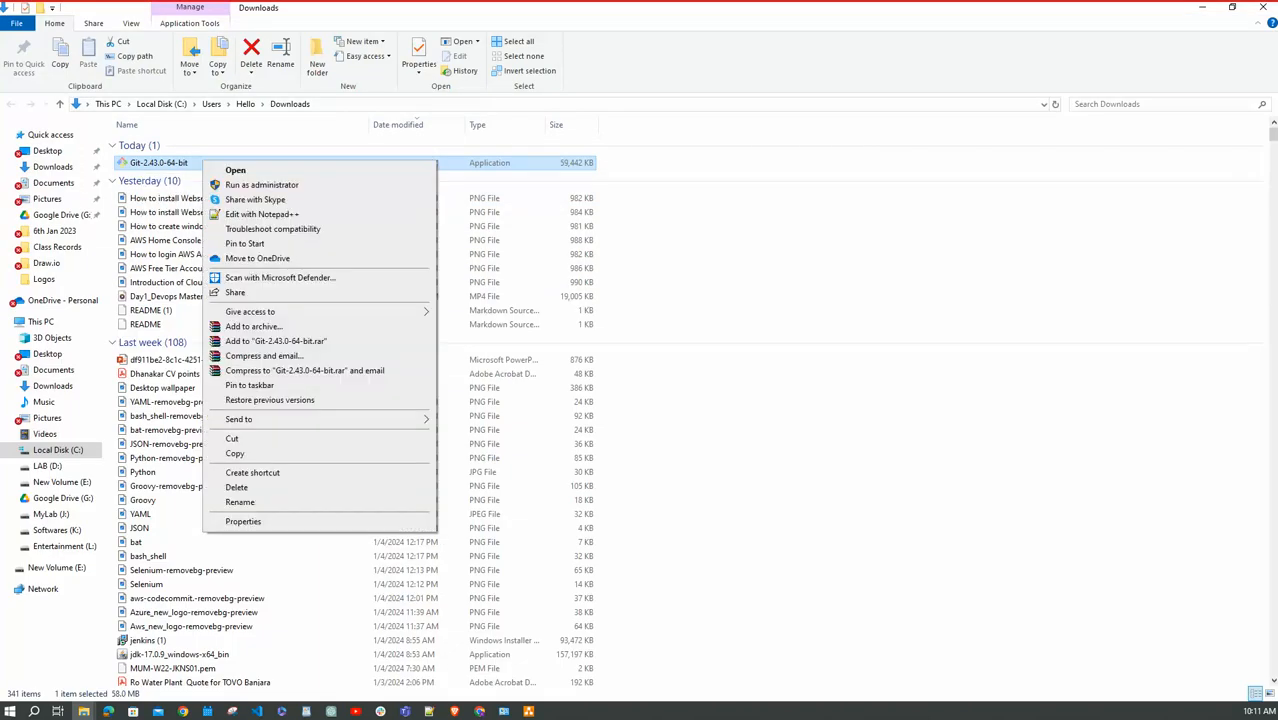
{"action": "left_click", "coordinate": [261, 185]}
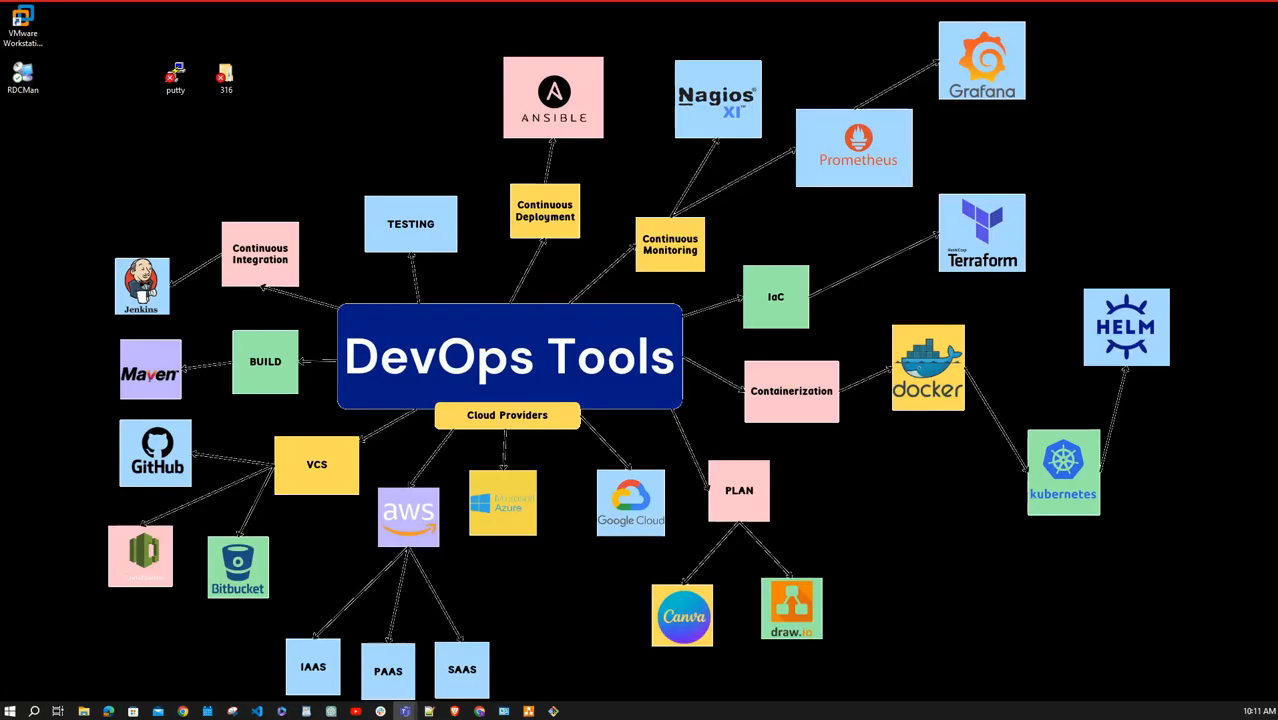
{"action": "left_click", "coordinate": [553, 711]}
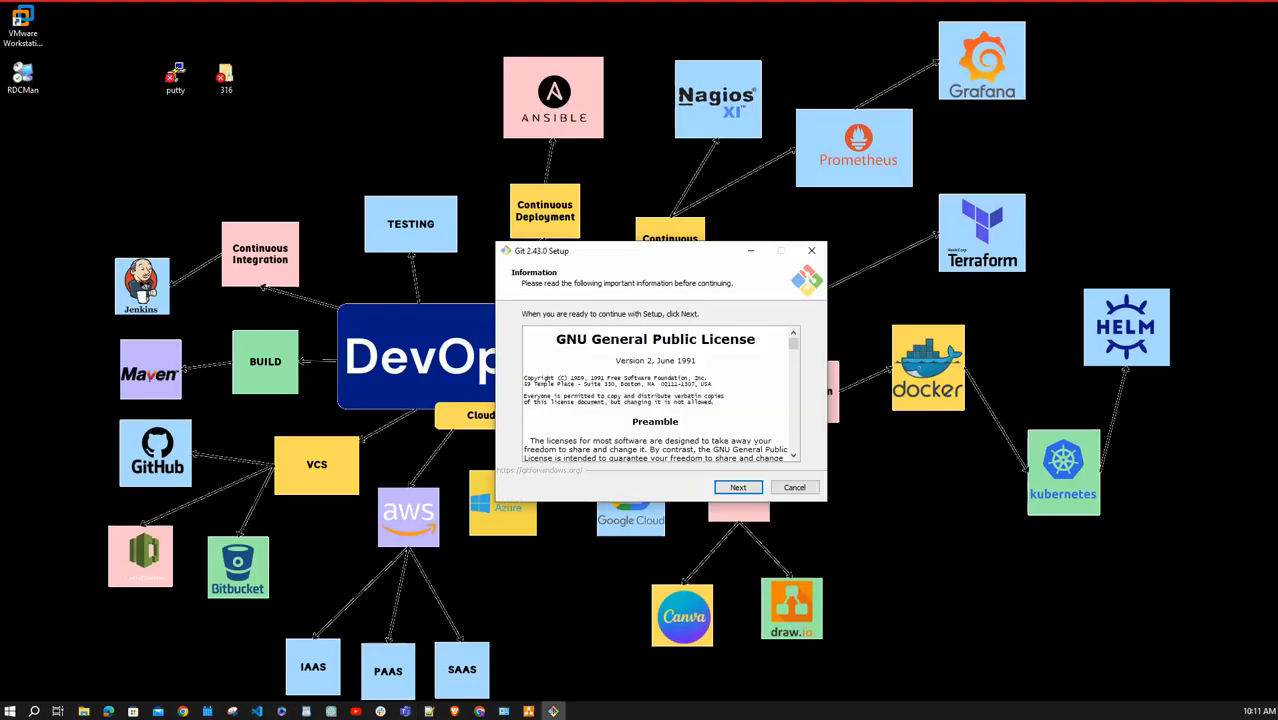
{"action": "left_click_drag", "start_coordinate": [600, 250], "coordinate": [489, 215]}
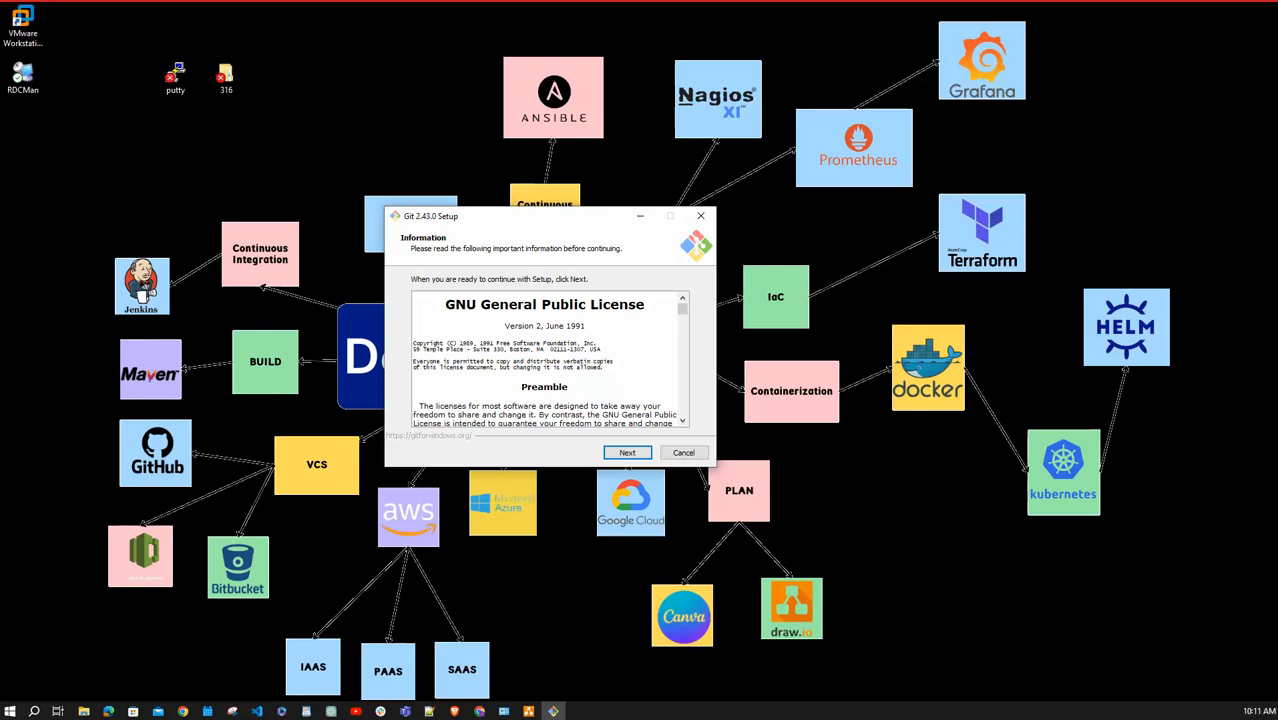
Switch to Notepad++ and create a new blank document
{"action": "left_click", "coordinate": [429, 711]}
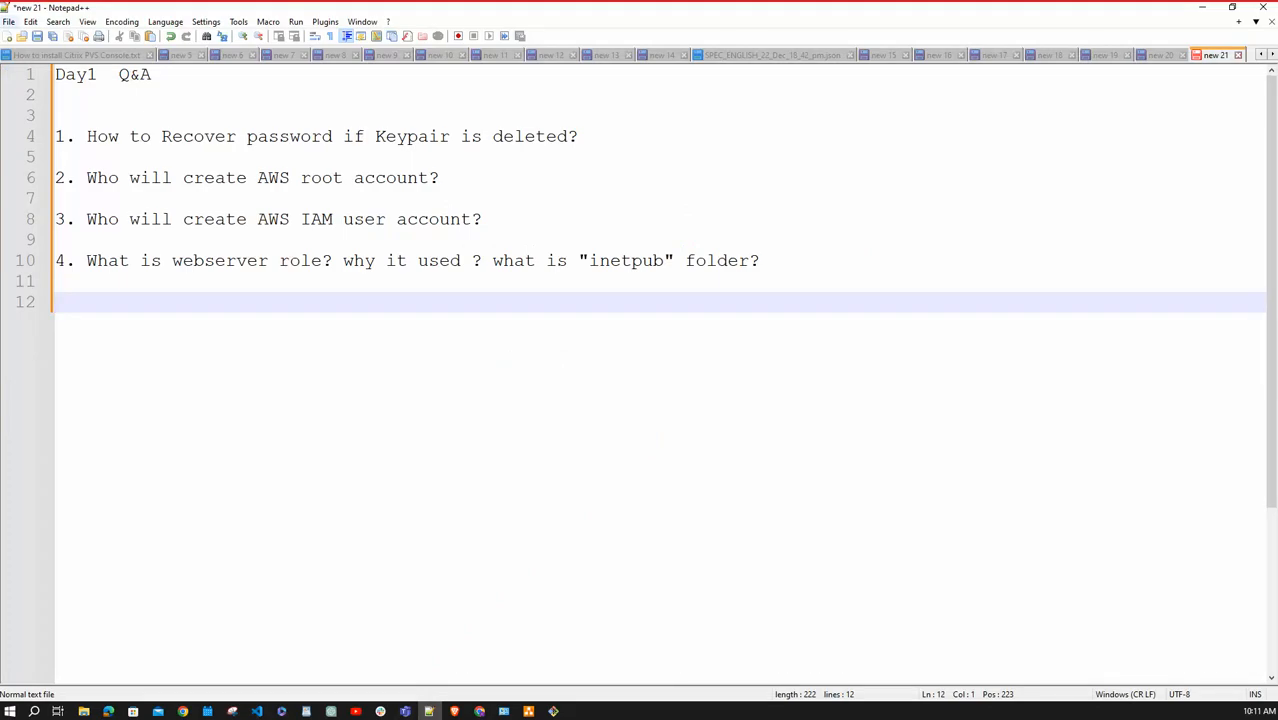
{"action": "key", "text": "ctrl+n"}
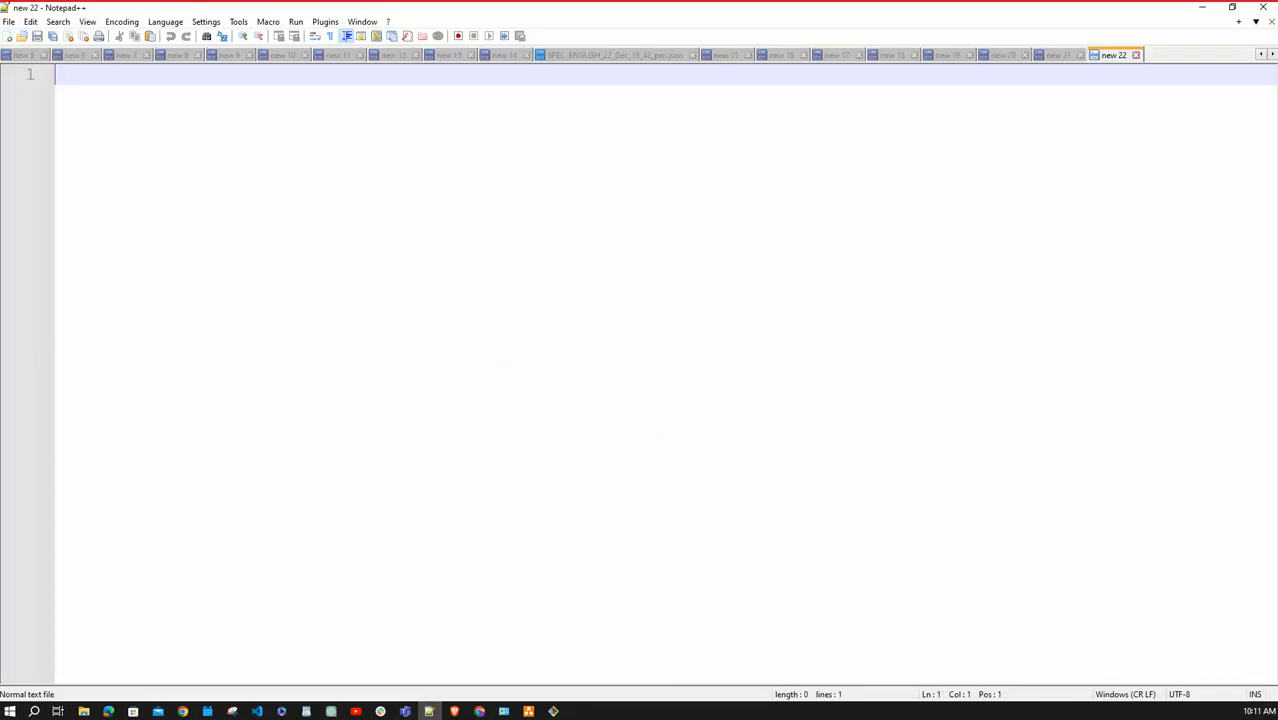
Return to the Git setup, continue past the license information and keep C:\Program Files\Git as the destination
{"action": "left_click", "coordinate": [553, 711]}
{"action": "left_click_drag", "start_coordinate": [540, 216], "coordinate": [656, 227]}
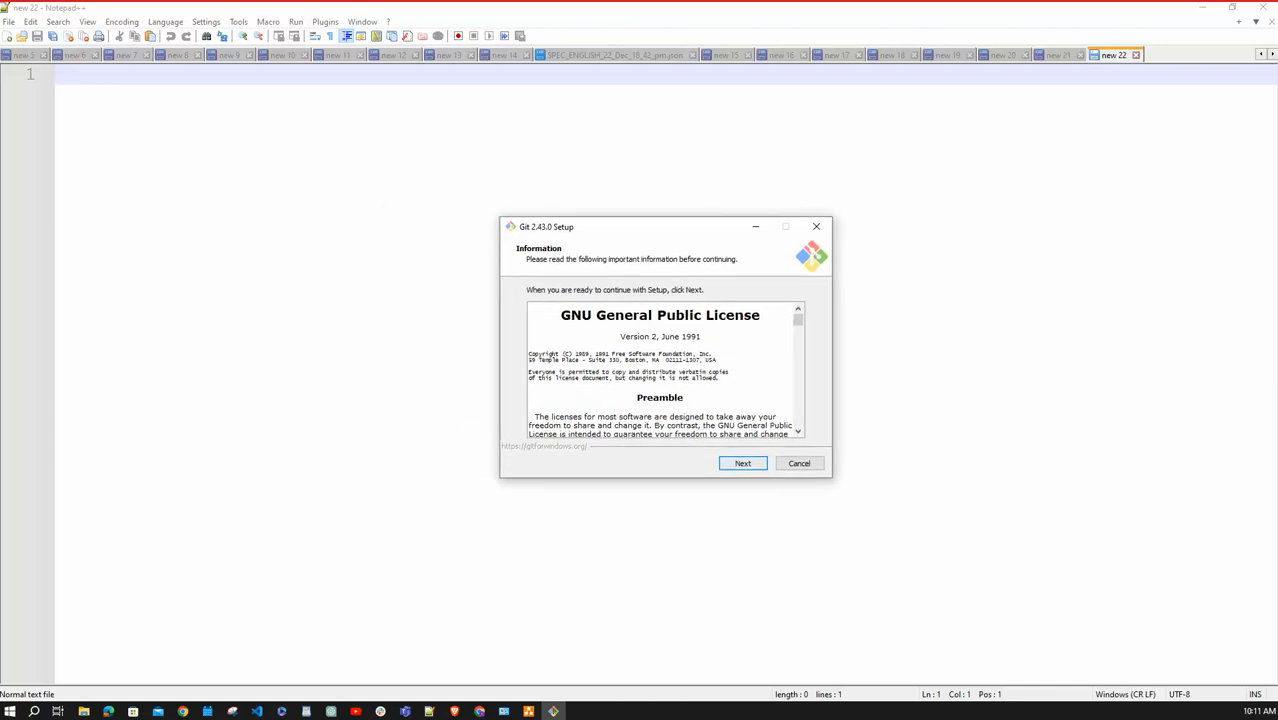
{"action": "key", "text": "Return"}
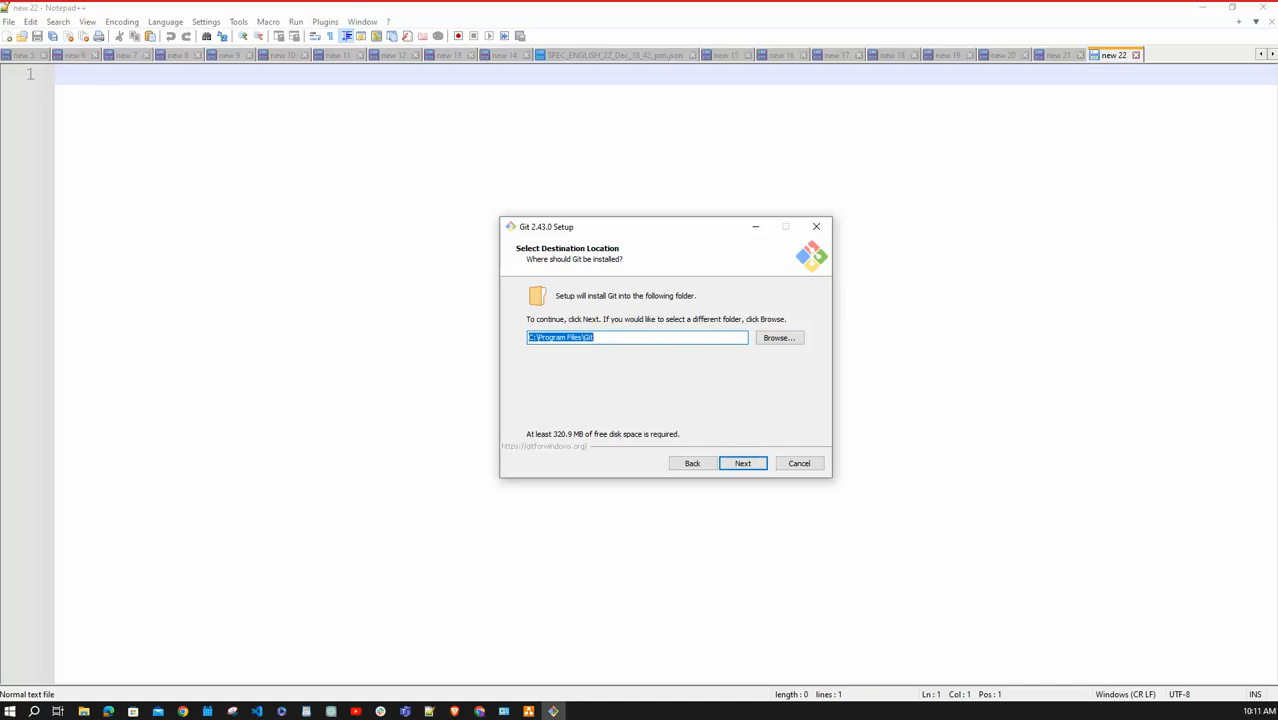
{"action": "key", "text": "Return"}
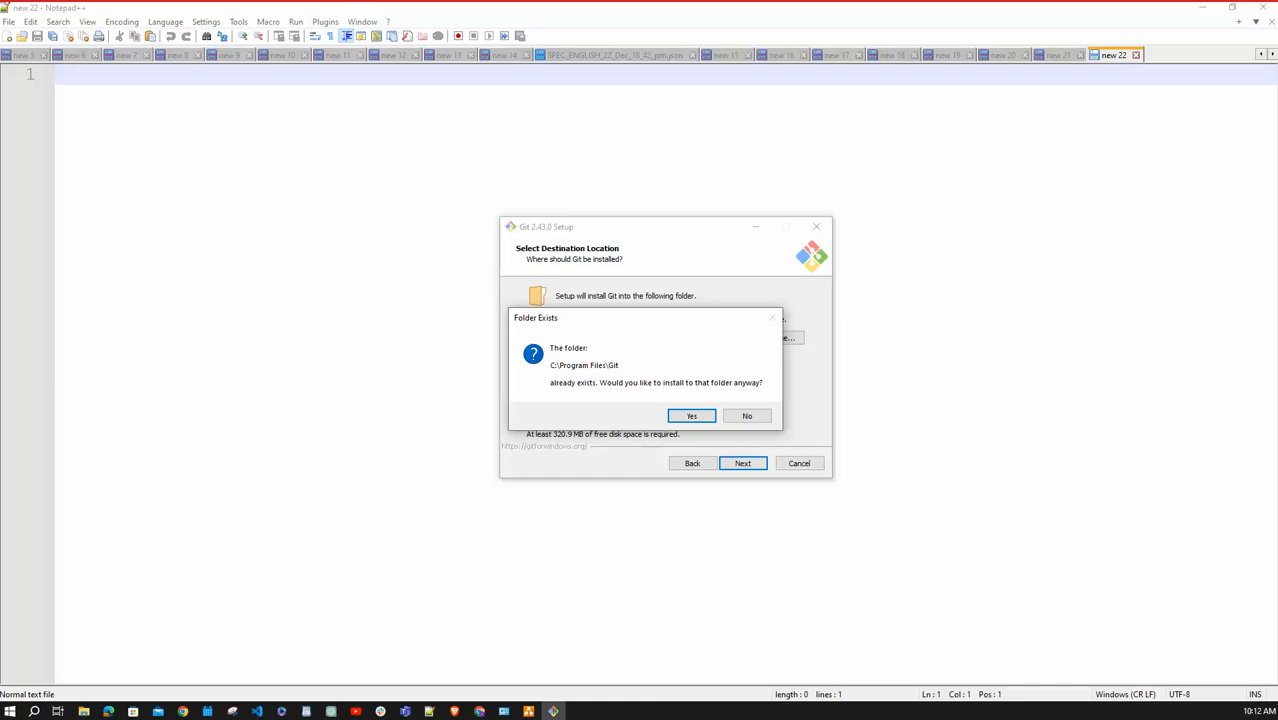
Open the Program Files folder on Local Disk (C:) in File Explorer
{"action": "mouse_move", "coordinate": [84, 711]}
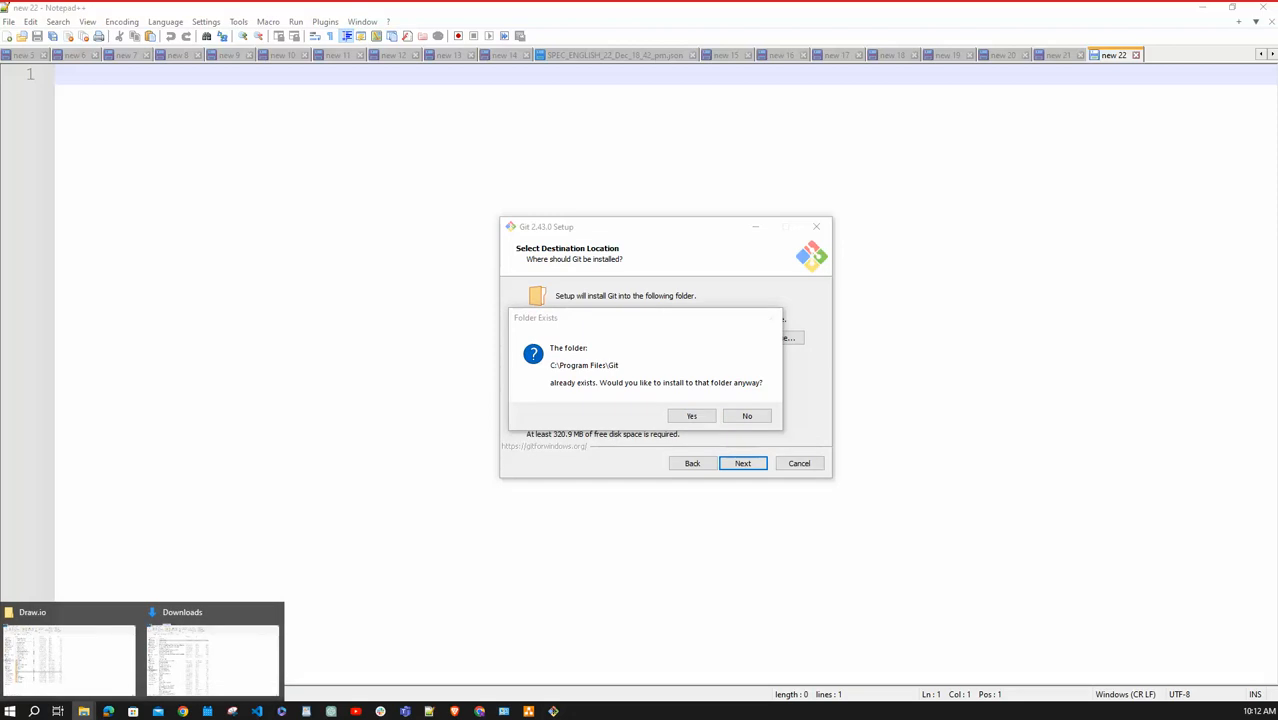
{"action": "mouse_move", "coordinate": [68, 650]}
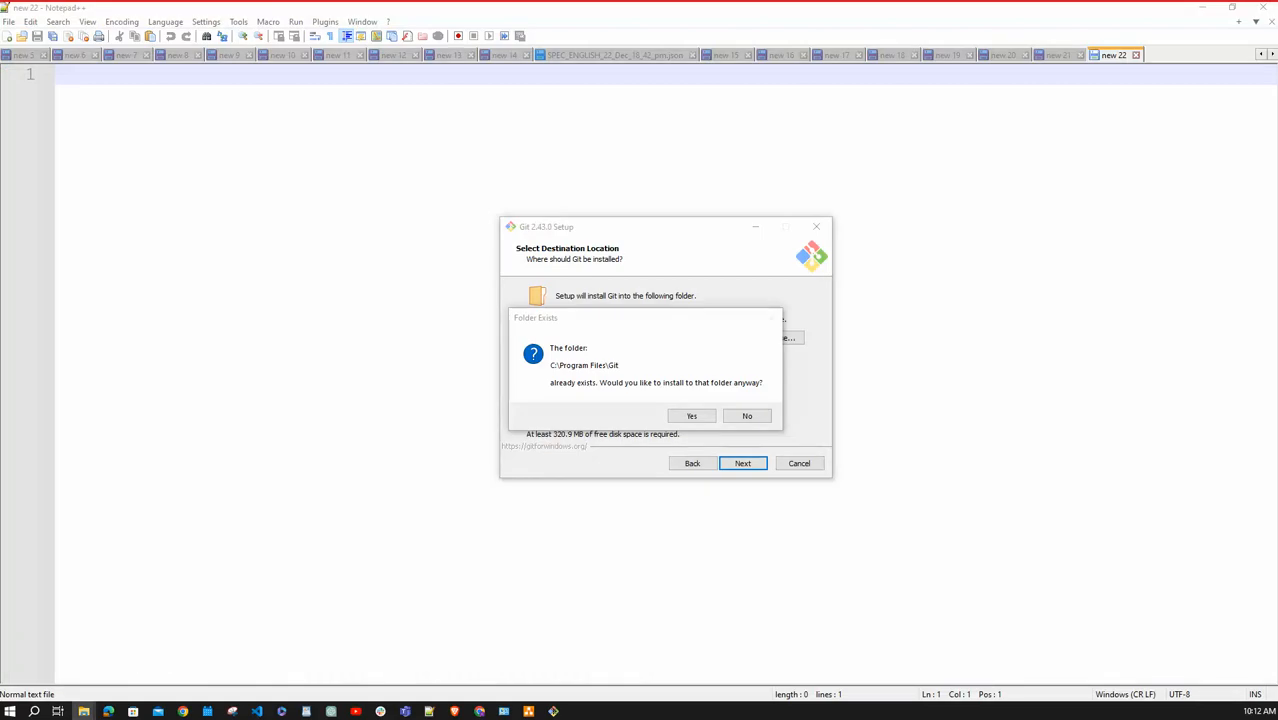
{"action": "left_click_drag", "start_coordinate": [1277, 14], "coordinate": [610, 261]}
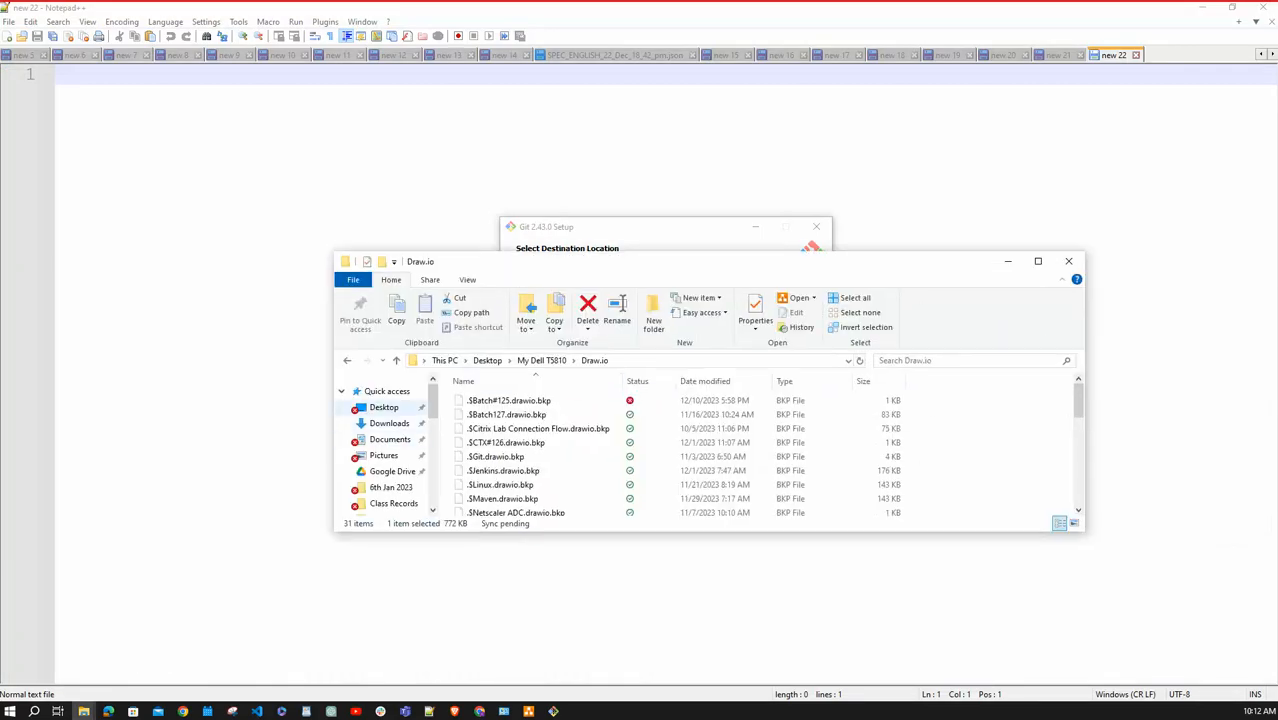
{"action": "left_click", "coordinate": [384, 408]}
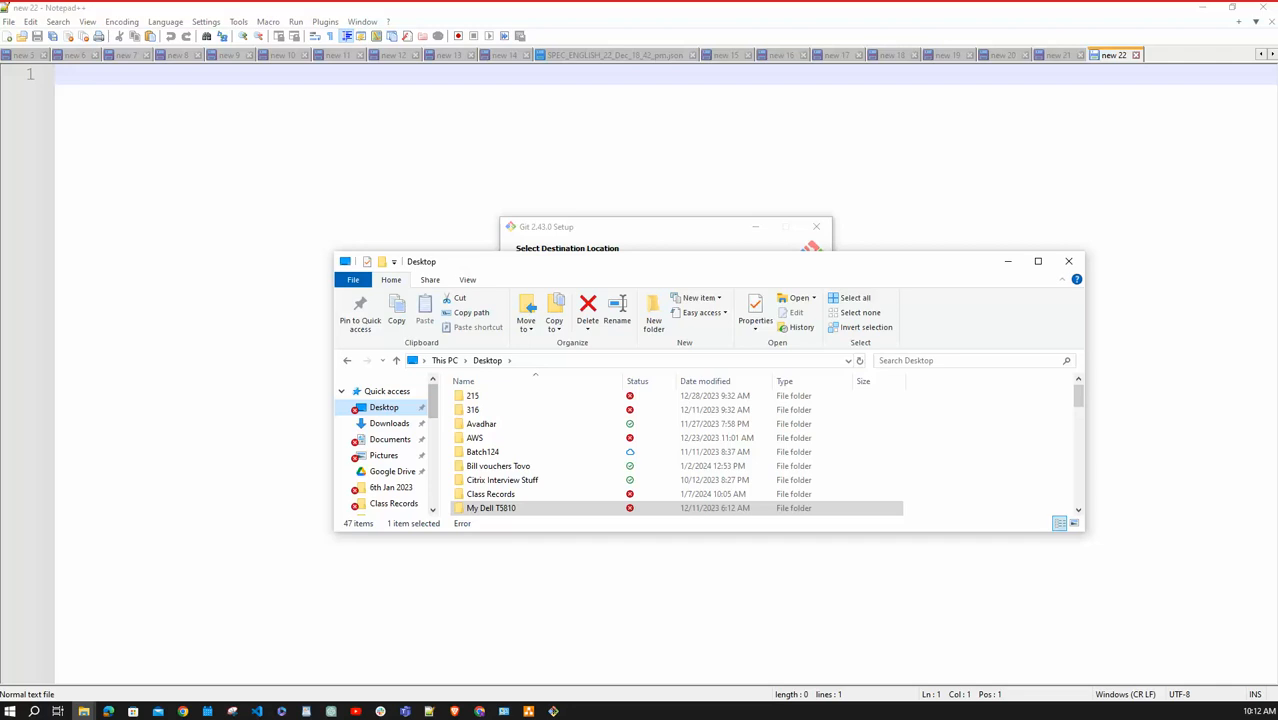
{"action": "scroll", "coordinate": [385, 445], "scroll_direction": "down", "scroll_amount": 5}
{"action": "left_click", "coordinate": [378, 439]}
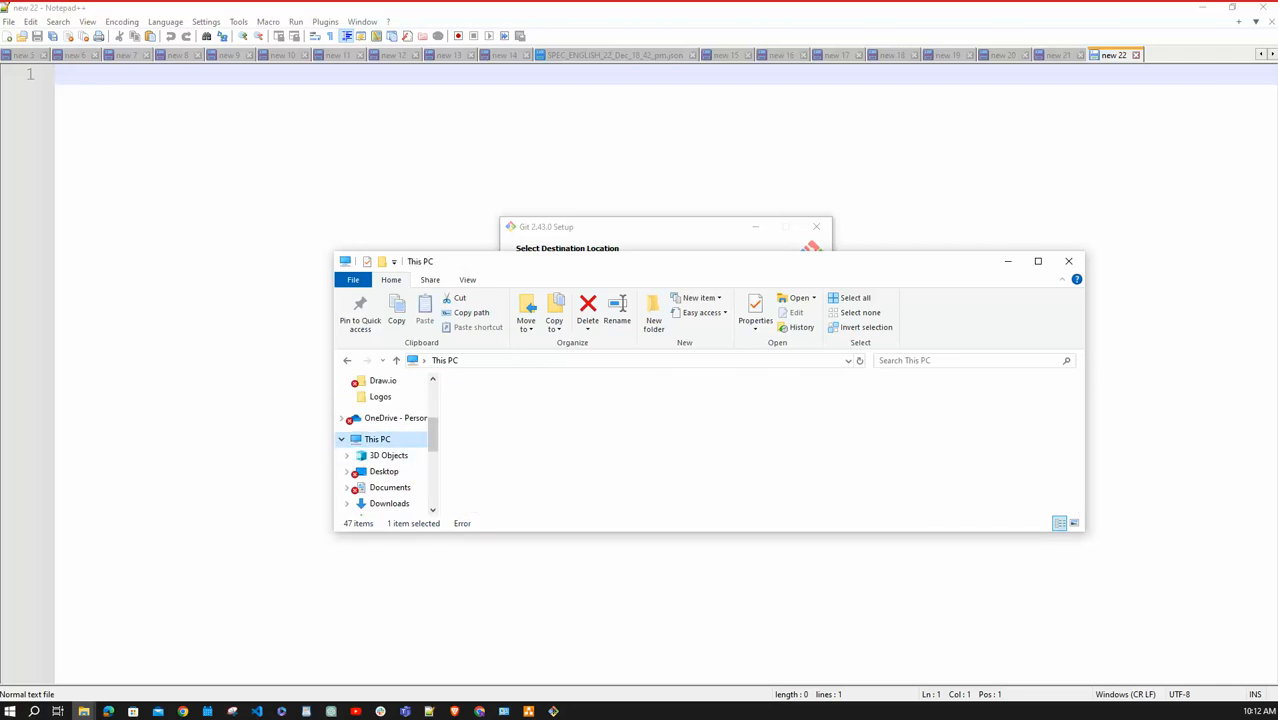
{"action": "double_click", "coordinate": [588, 261]}
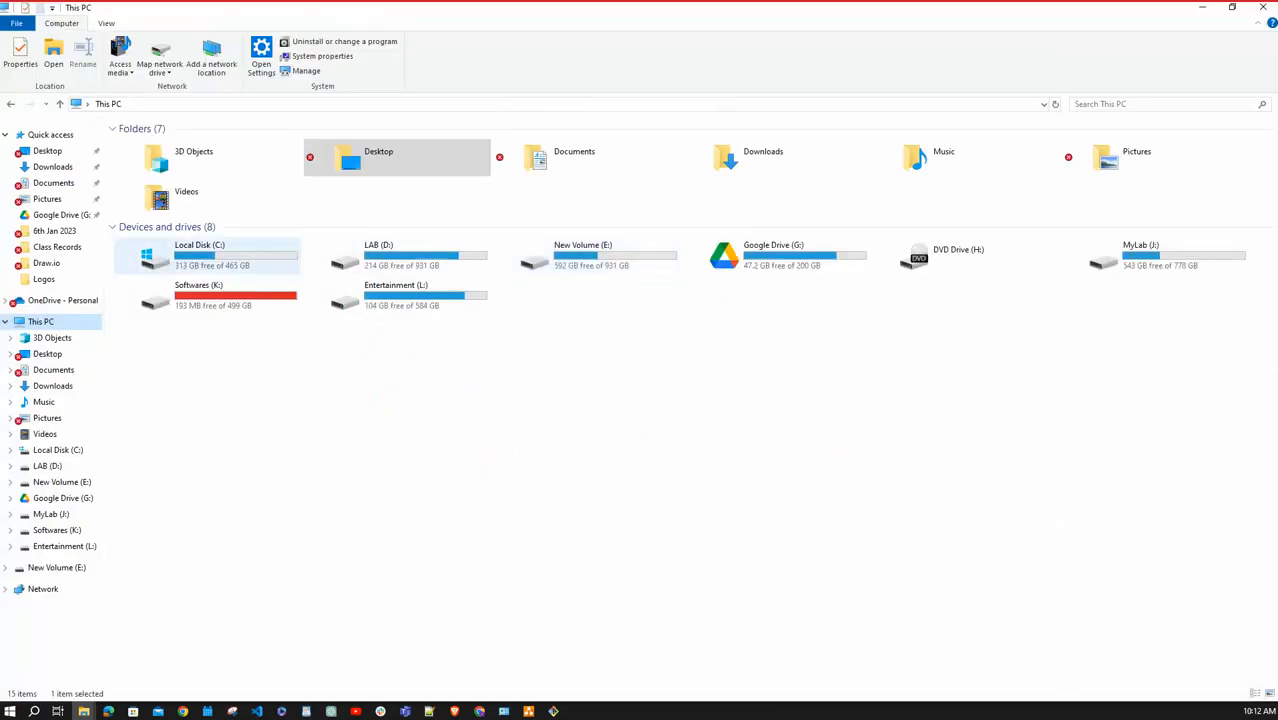
{"action": "double_click", "coordinate": [210, 257]}
{"action": "double_click", "coordinate": [154, 228]}
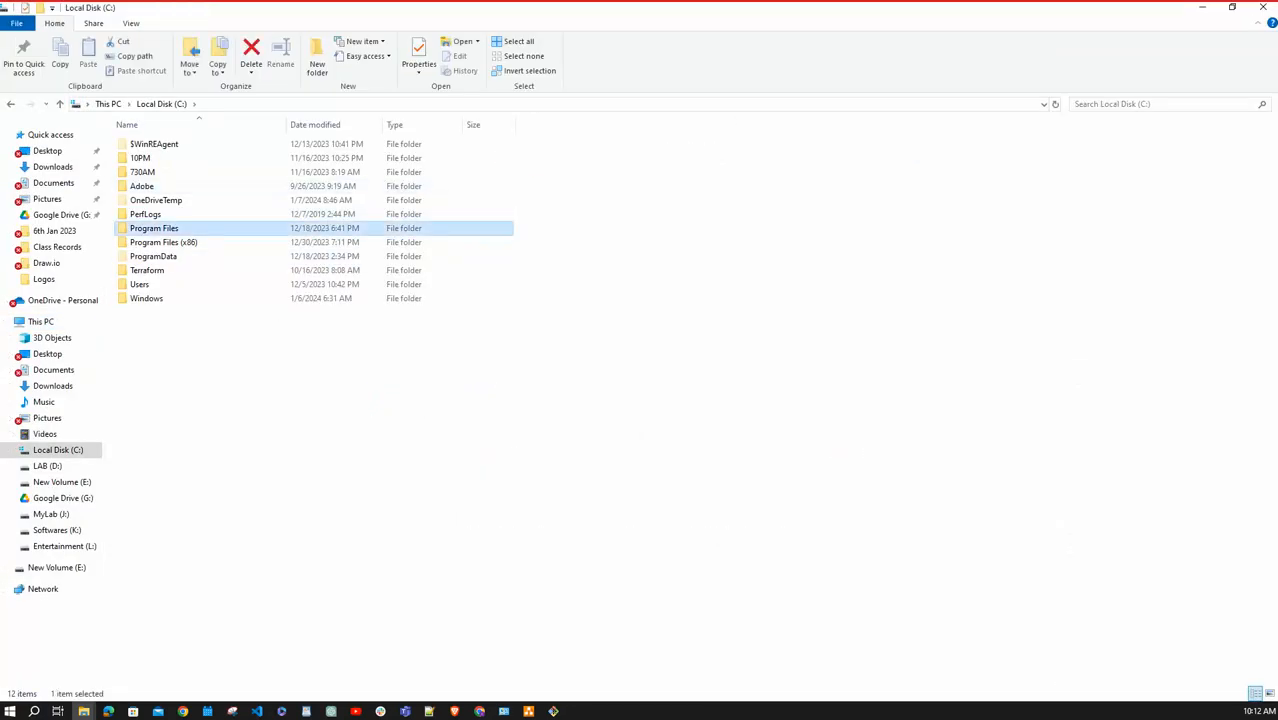
Permanently delete the existing Git folder from Program Files, granting administrator permission
{"action": "left_click", "coordinate": [140, 214]}
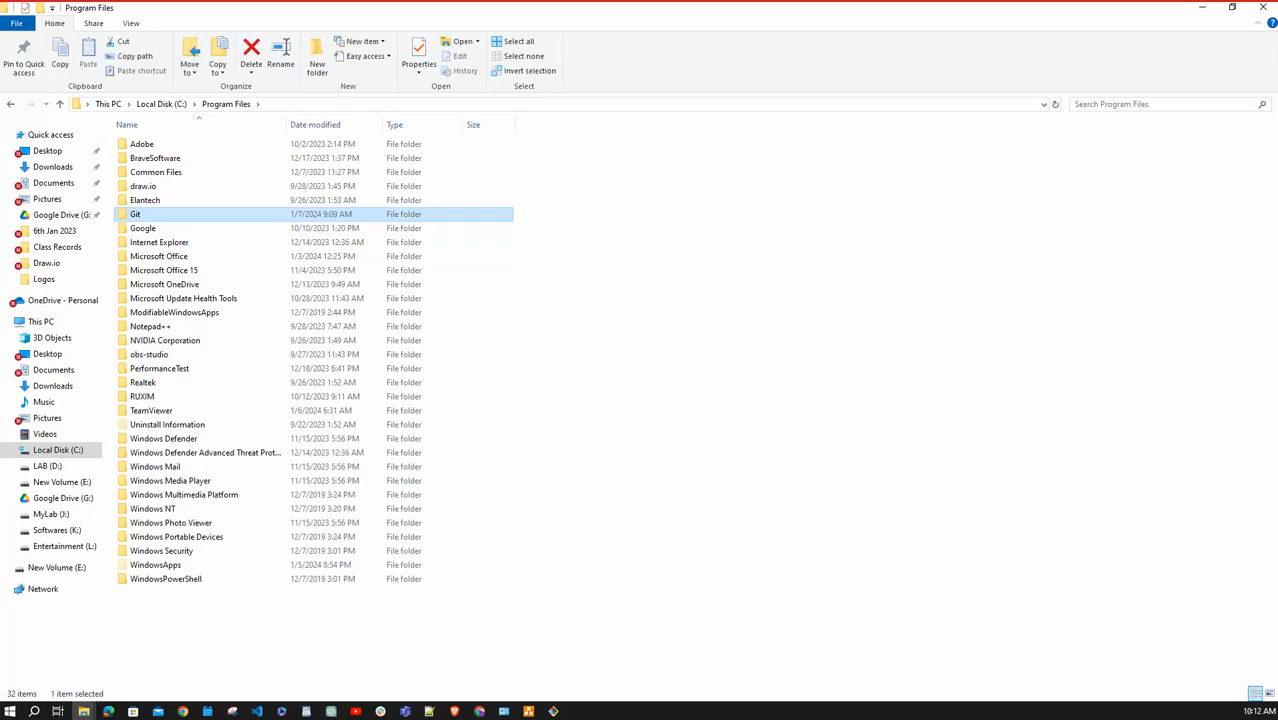
{"action": "key", "text": "shift+Delete"}
{"action": "key", "text": "Escape"}
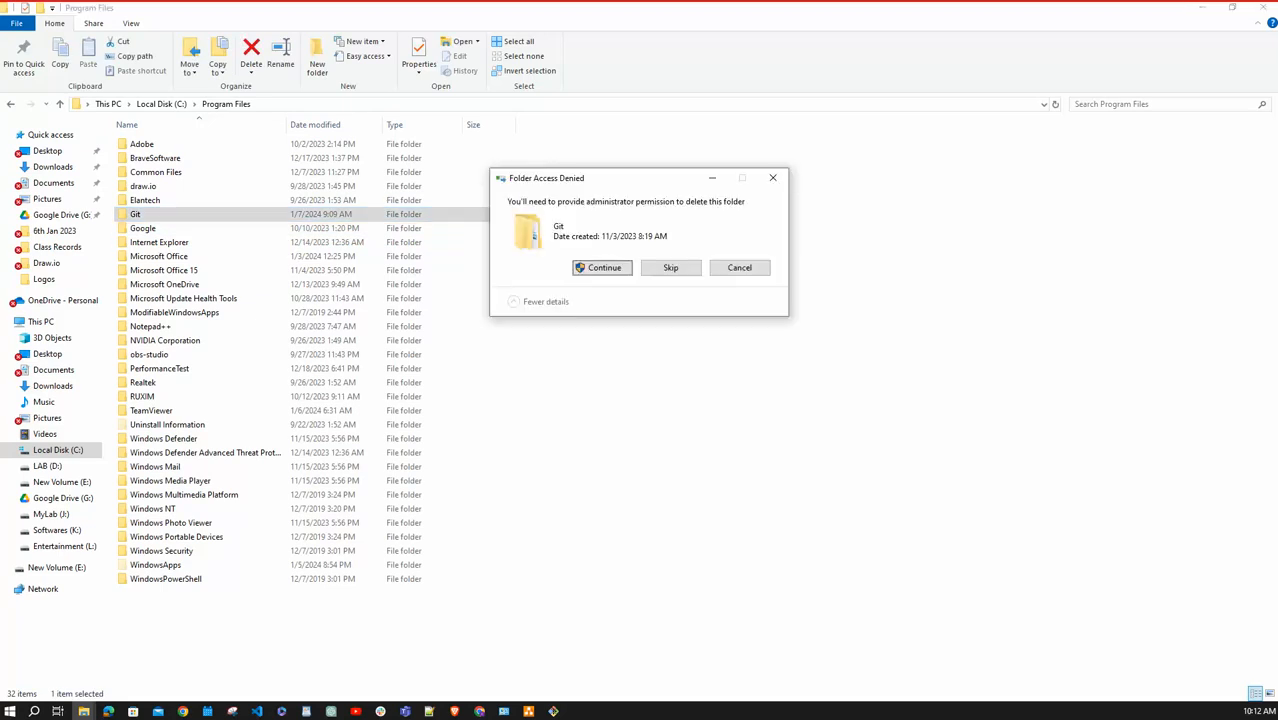
{"action": "key", "text": "Return"}
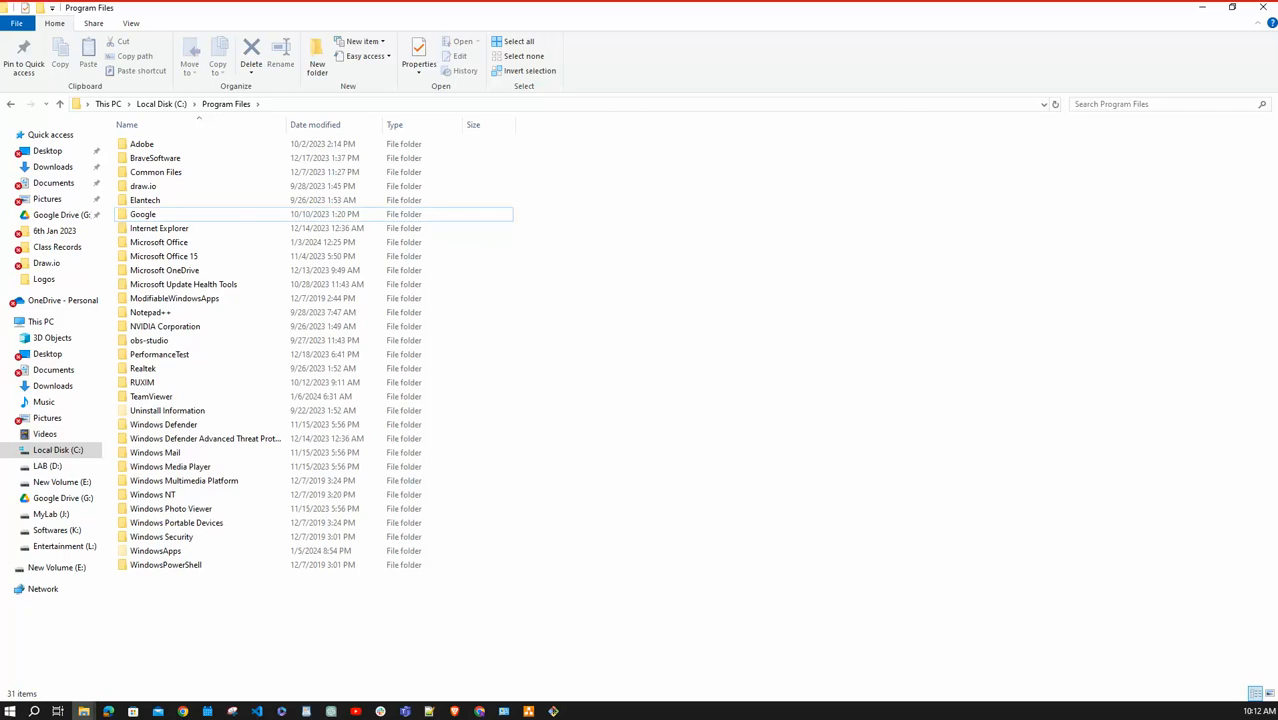
Back in the Git setup, confirm installing into C:\Program Files\Git and add the On the Desktop icon to the components
{"action": "left_click", "coordinate": [1201, 7]}
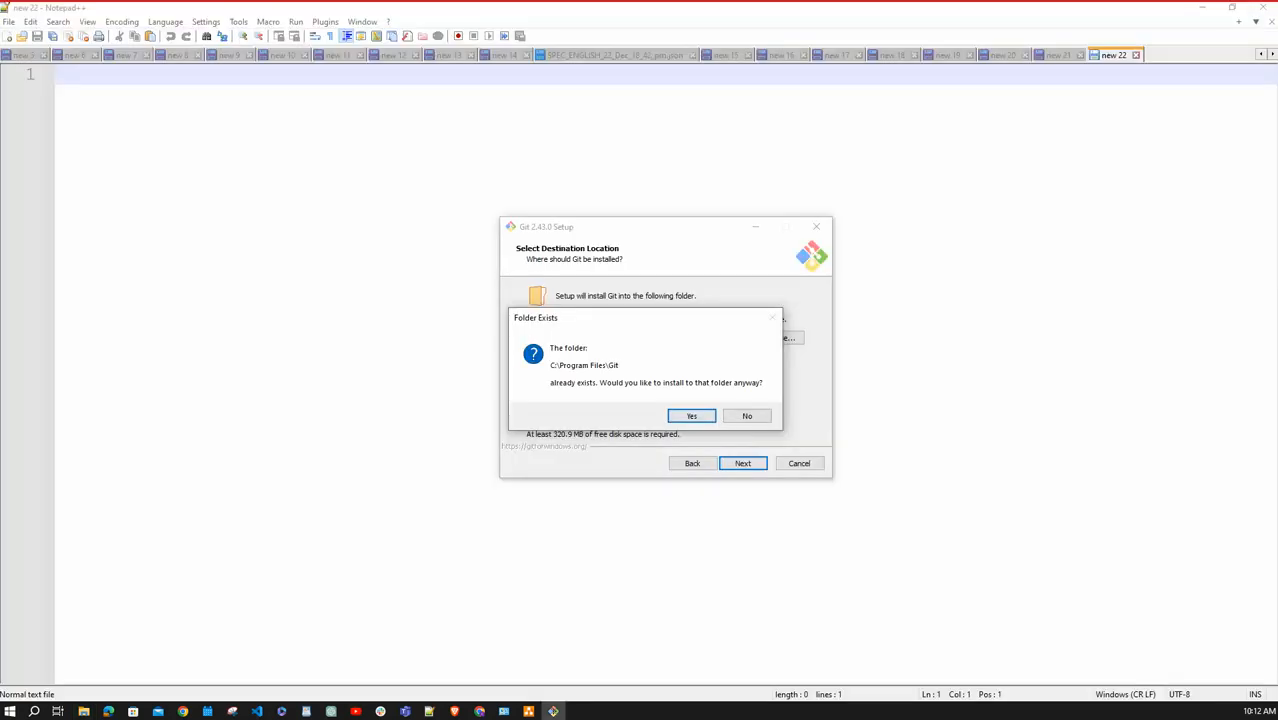
{"action": "key", "text": "Return"}
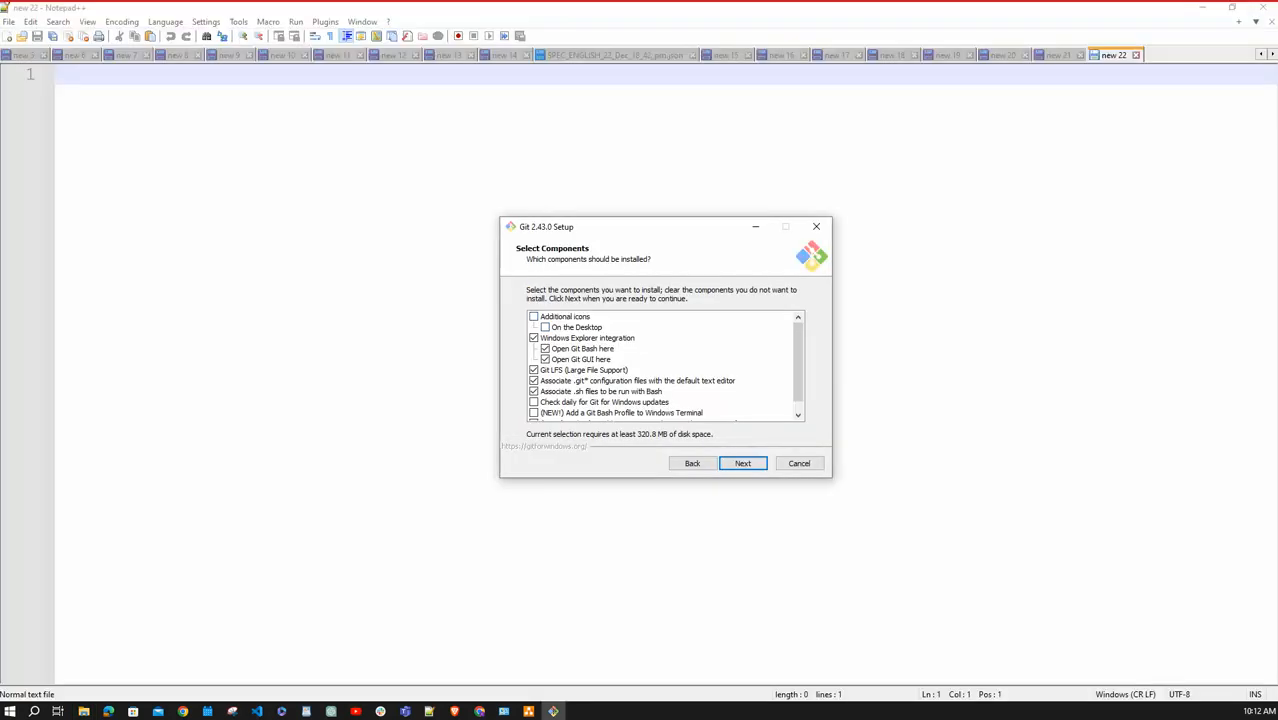
{"action": "left_click", "coordinate": [545, 327]}
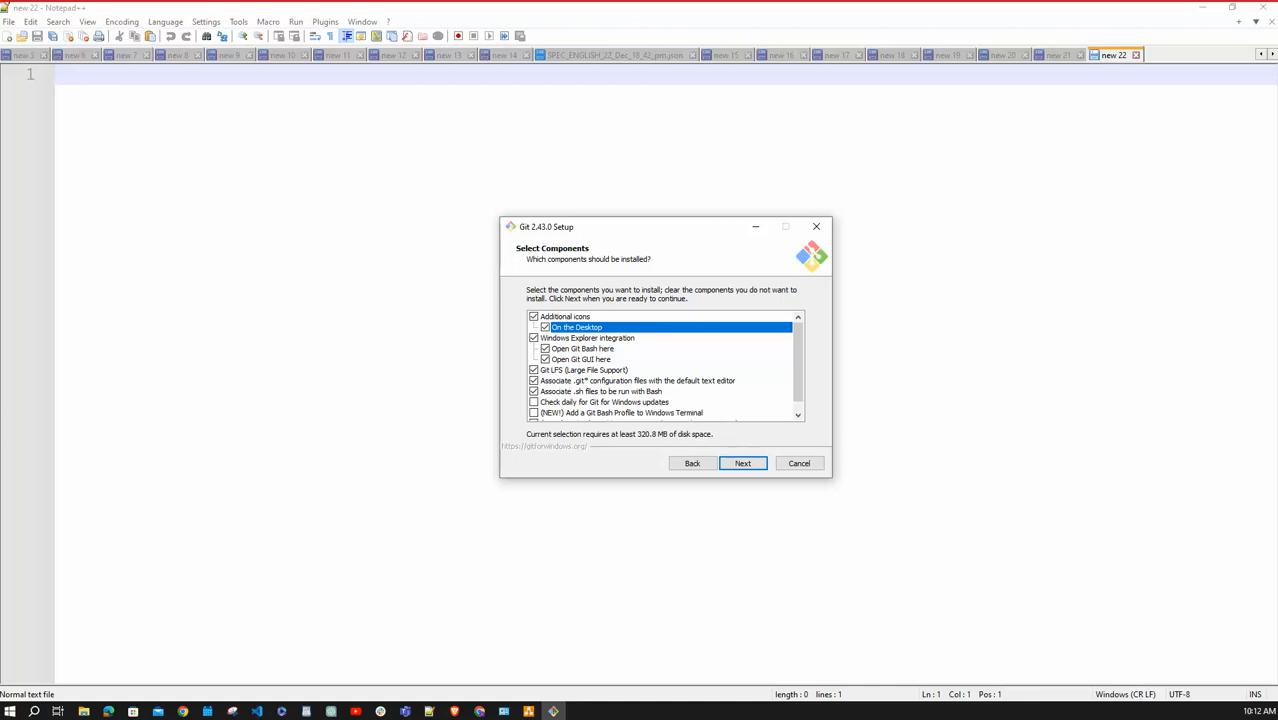
{"action": "key", "text": "Return"}
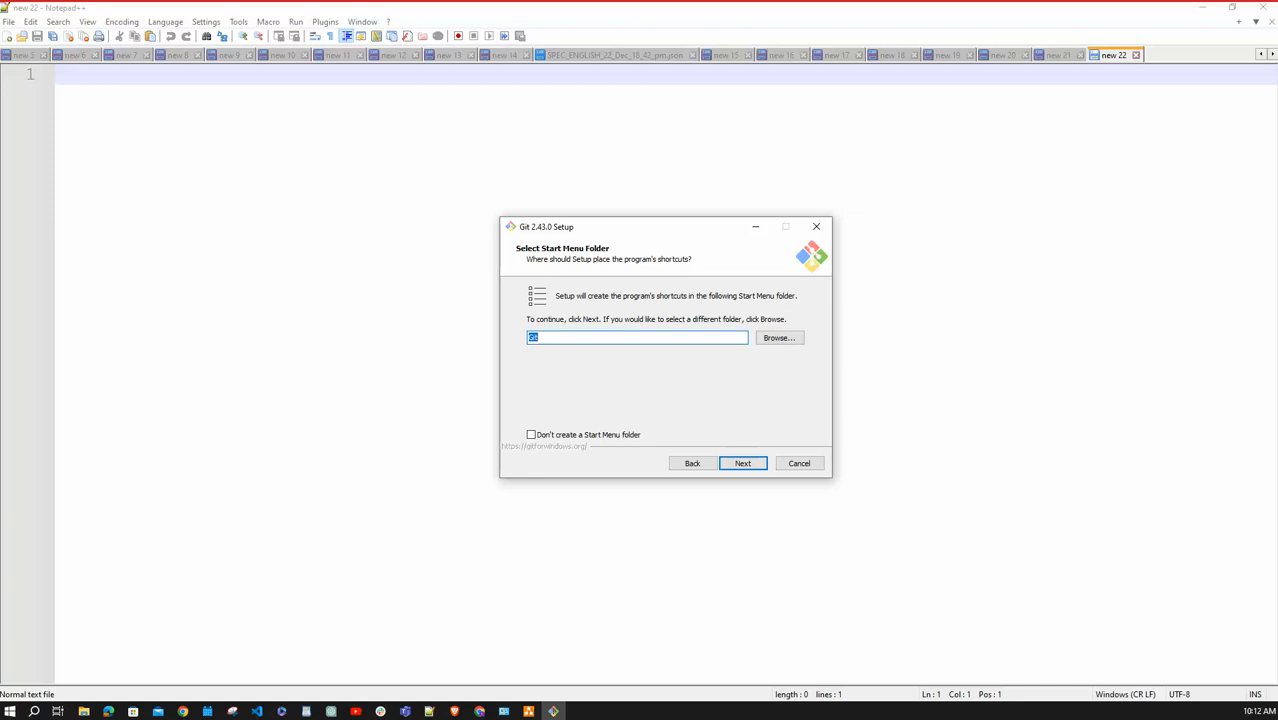
Keep Git as the Start Menu folder name and choose Notepad++ as Git's default editor
{"action": "key", "text": "Return"}
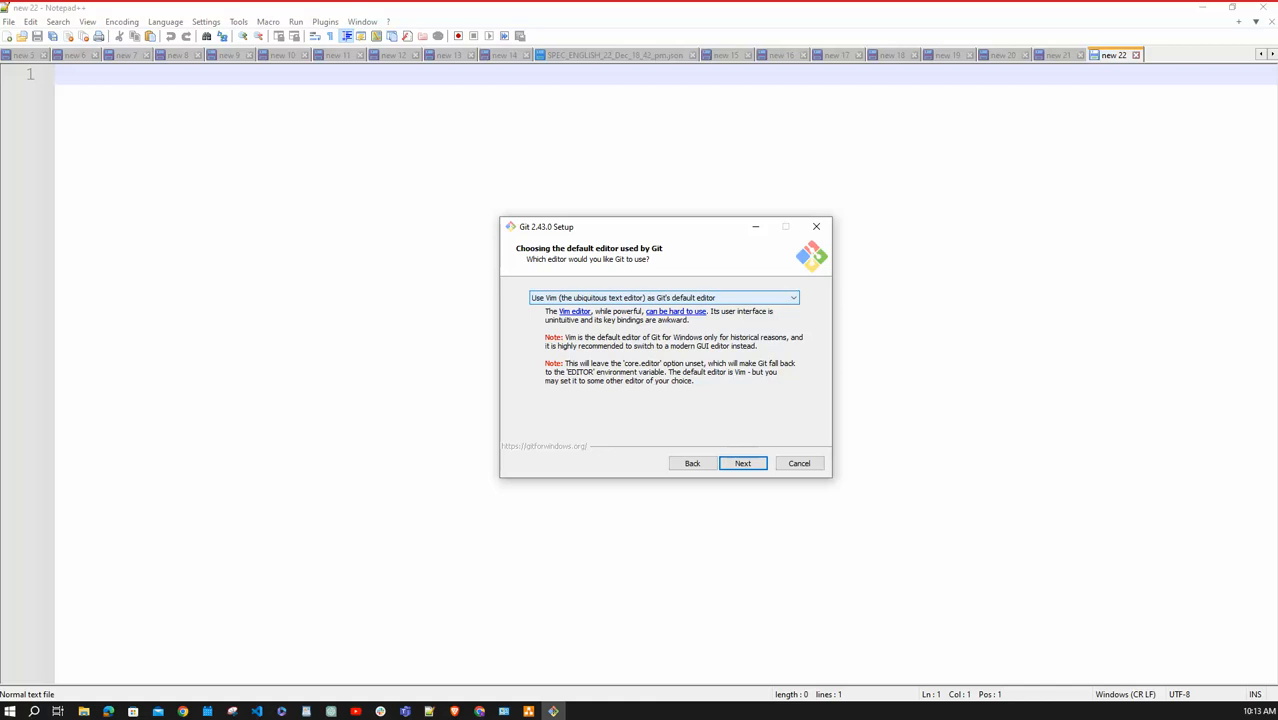
{"action": "left_click", "coordinate": [793, 298]}
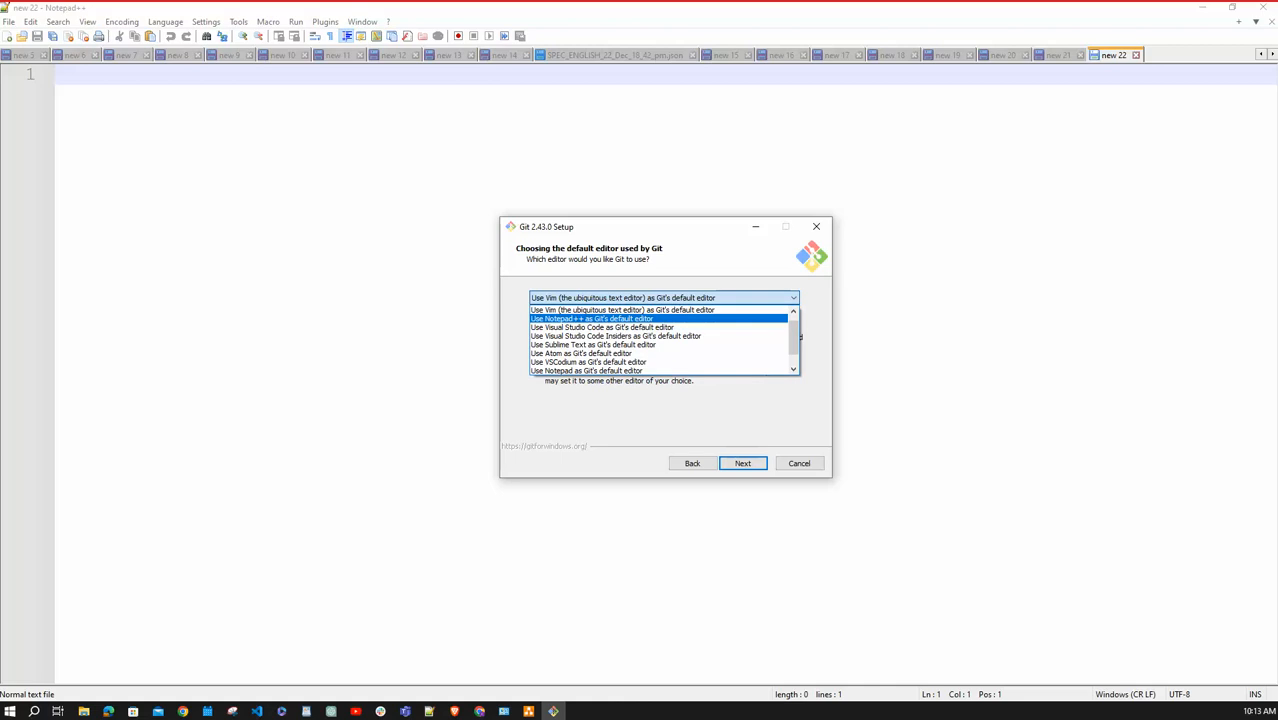
{"action": "left_click", "coordinate": [592, 319]}
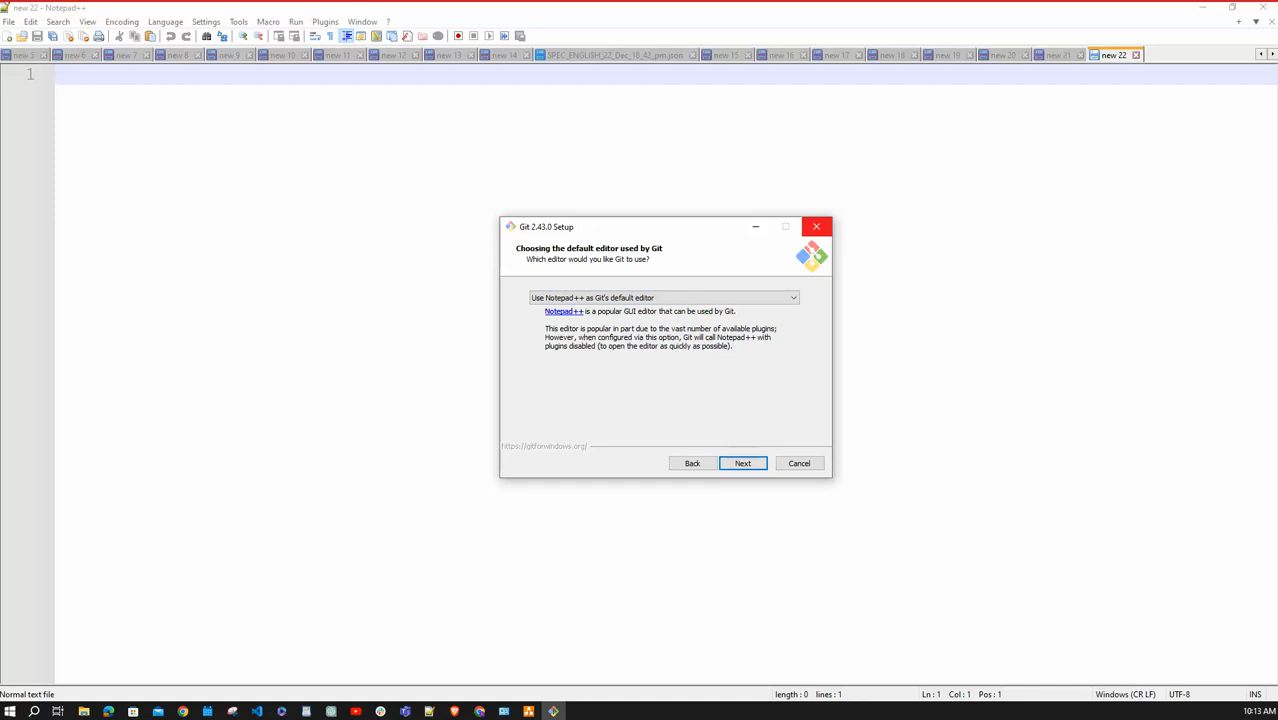
{"action": "left_click", "coordinate": [743, 463]}
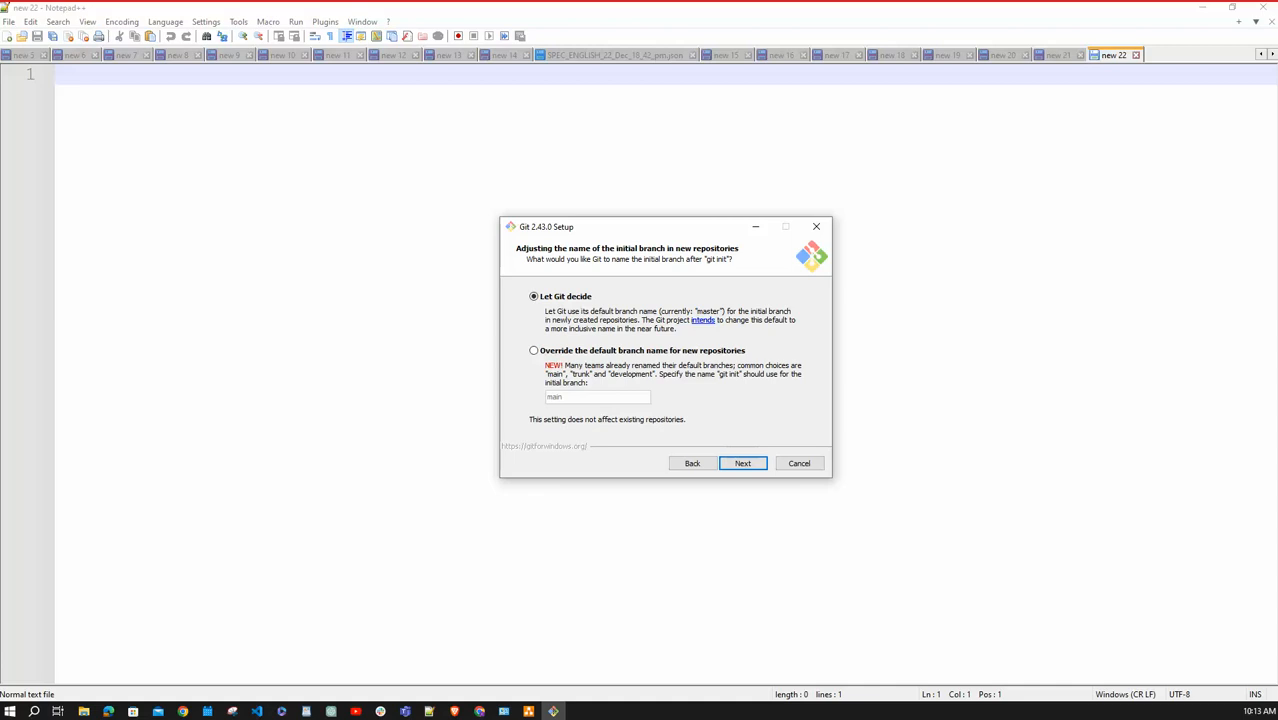
Override the default branch name for new repositories with main and keep Git usable from the command line and 3rd-party software
{"action": "left_click", "coordinate": [534, 351]}
{"action": "key", "text": "Return"}
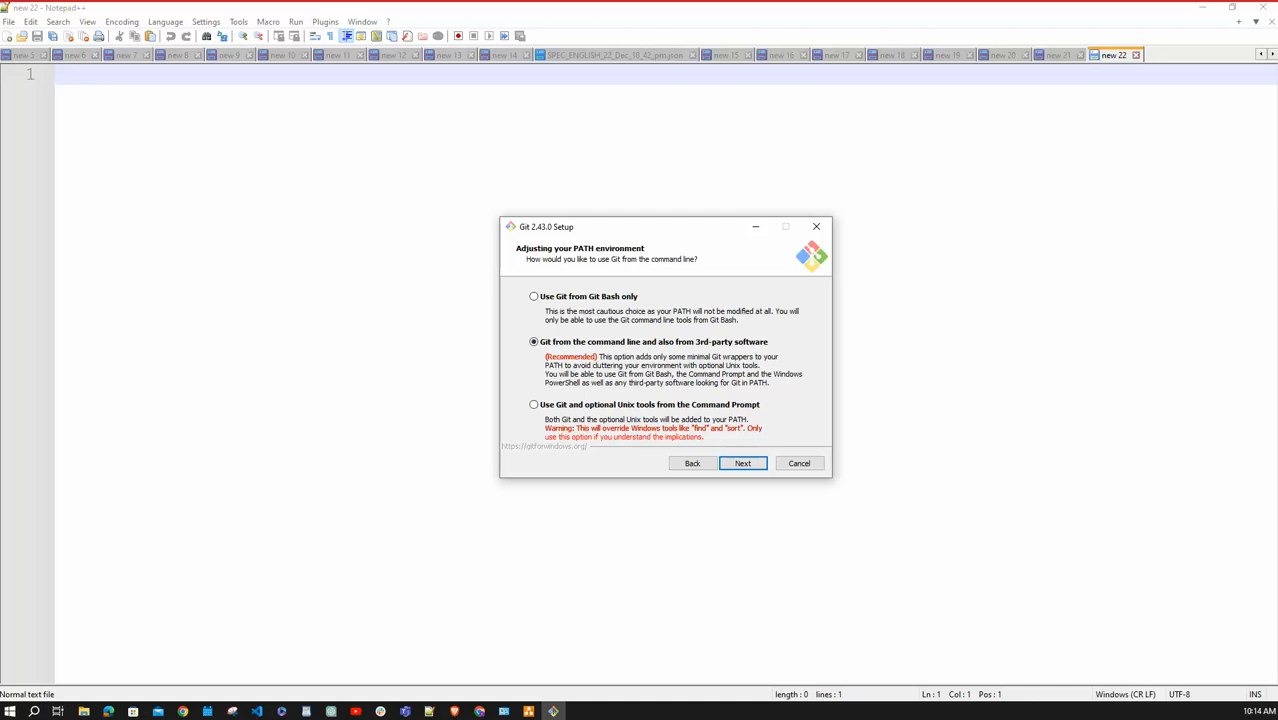
{"action": "key", "text": "Return"}
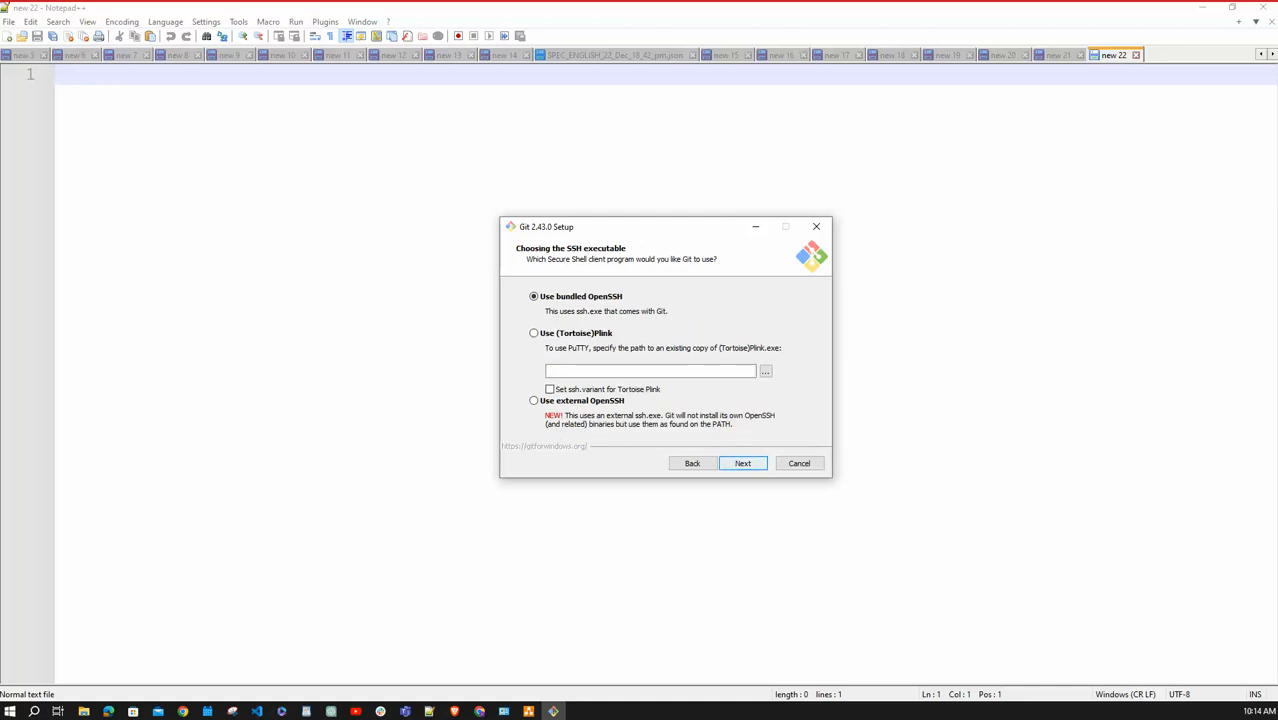
Keep the bundled OpenSSH, the OpenSSL library and the following default options, including Fast-forward or merge for git pull
{"action": "key", "text": "Return"}
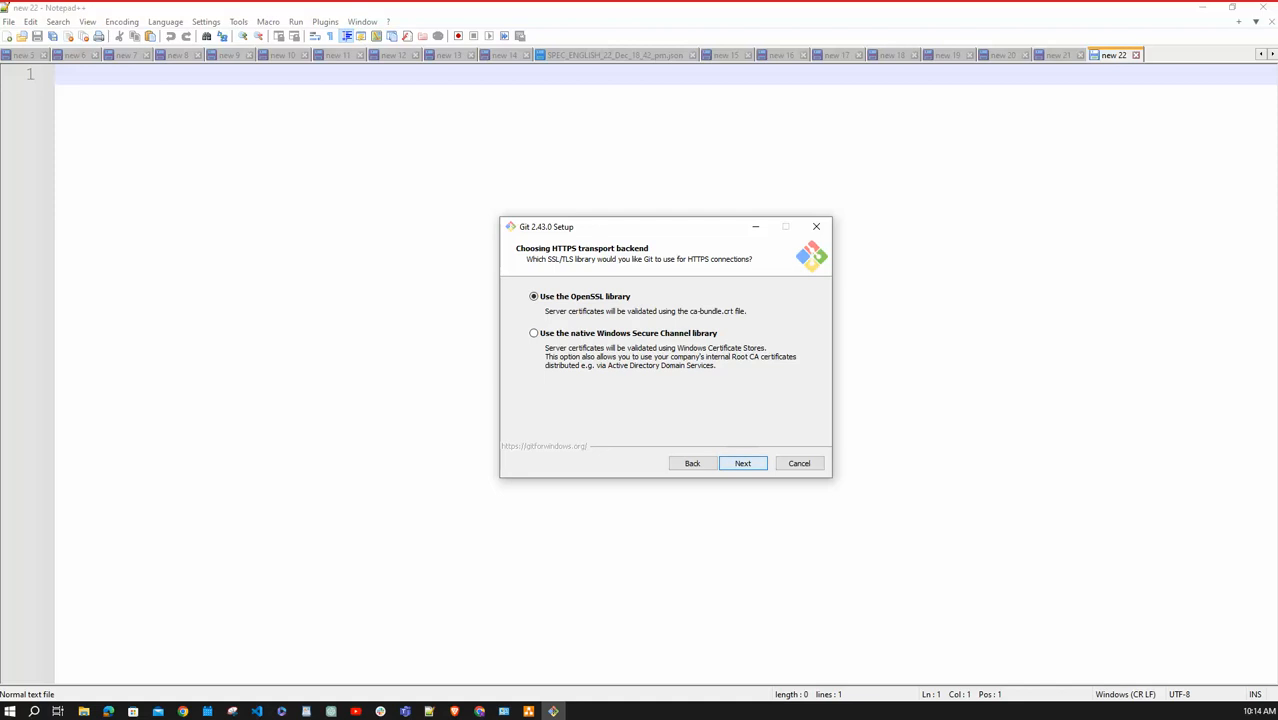
{"action": "key", "text": "Return"}
{"action": "key", "text": "Return"}
{"action": "key", "text": "Return"}
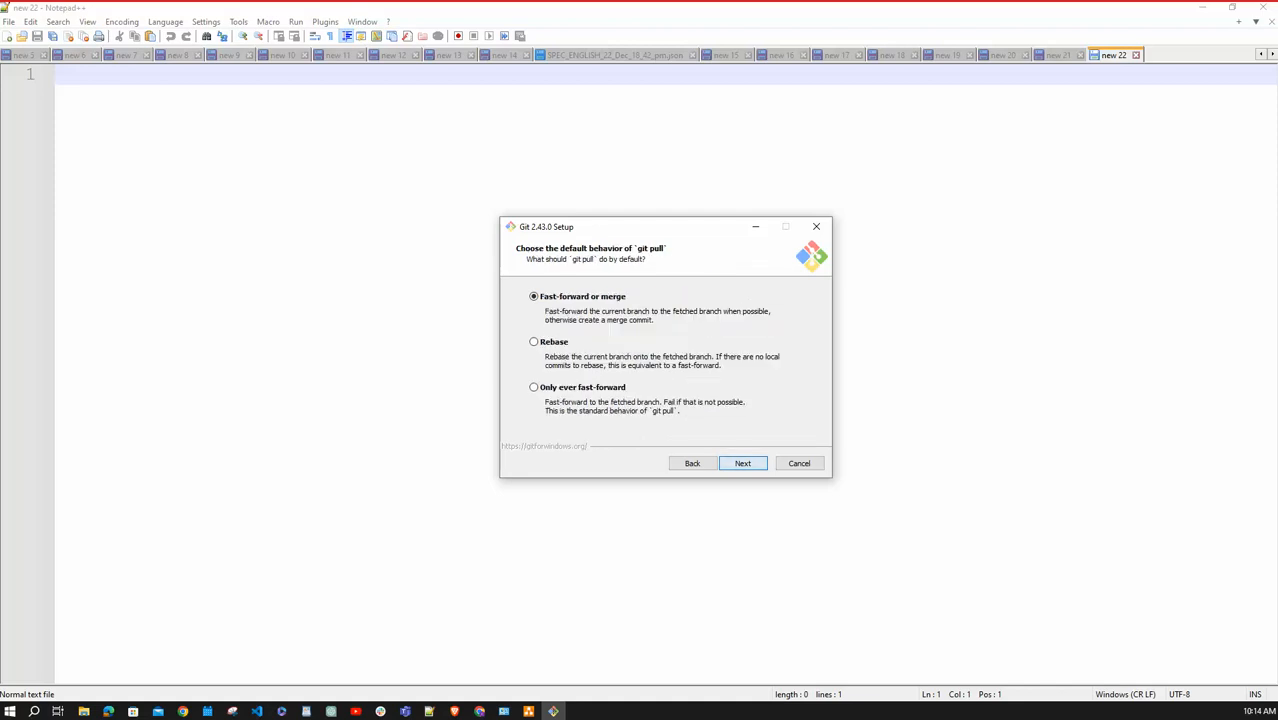
{"action": "key", "text": "Return"}
{"action": "key", "text": "Return"}
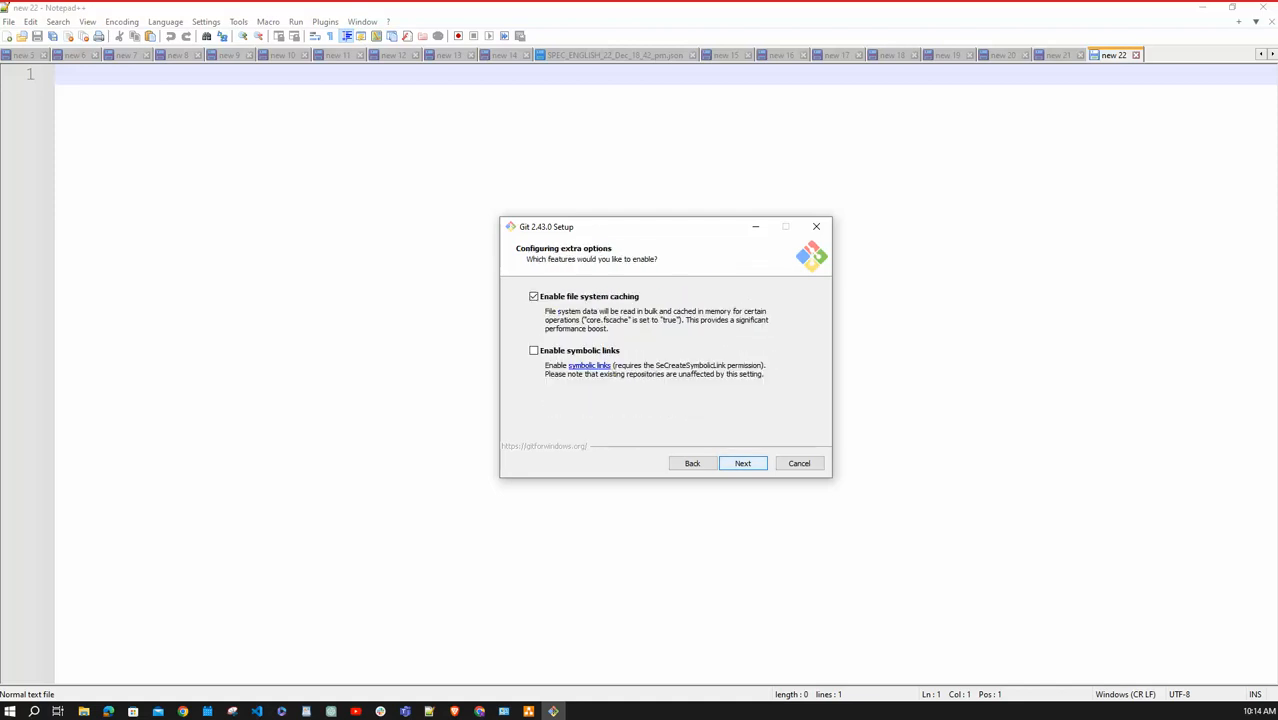
Install Git with file system caching enabled and finish the setup wizard without viewing the release notes
{"action": "key", "text": "Return"}
{"action": "key", "text": "Return"}
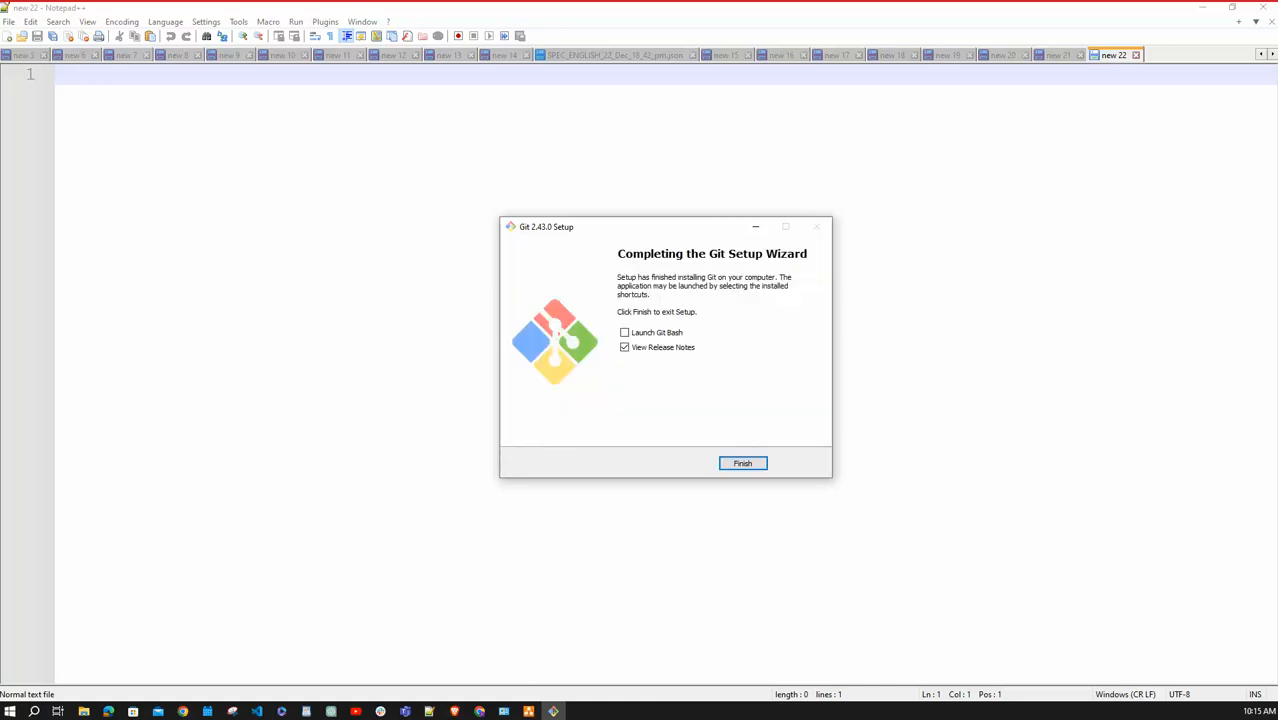
{"action": "left_click", "coordinate": [625, 347]}
{"action": "left_click", "coordinate": [743, 463]}
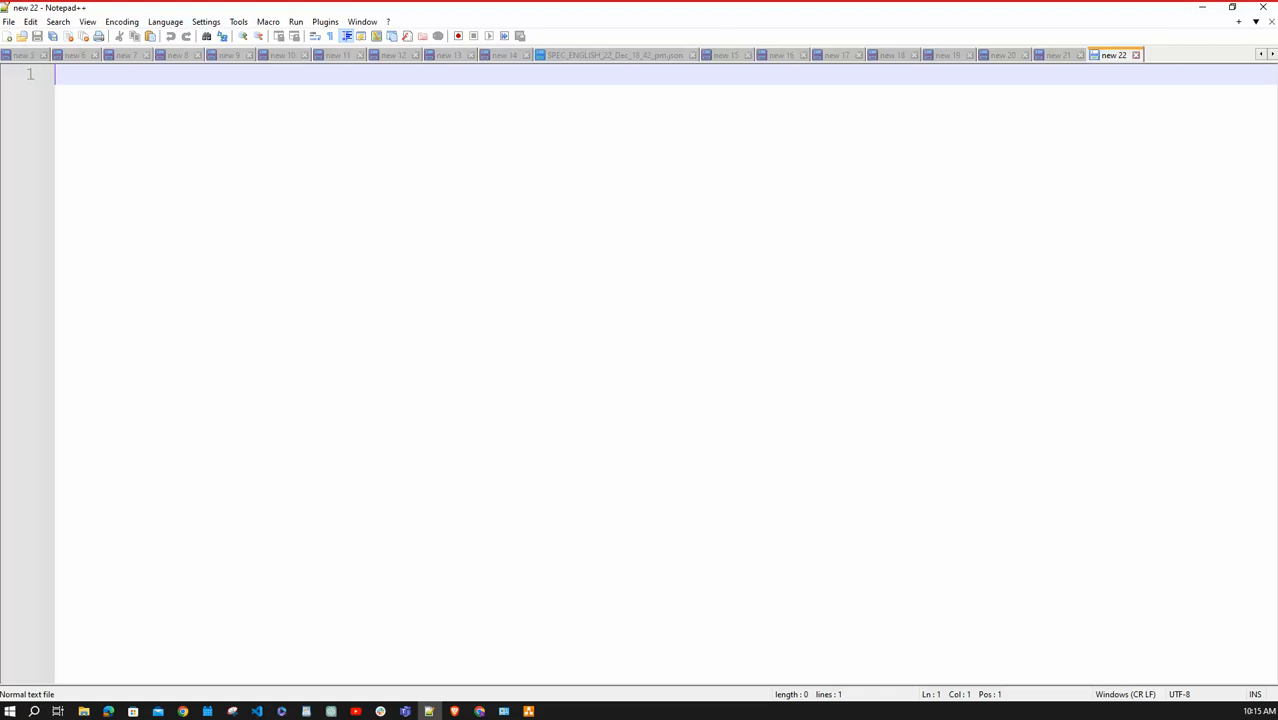
Launch Git Bash from the Git program folder to check the installation, and close its terminal window
{"action": "left_click", "coordinate": [9, 711]}
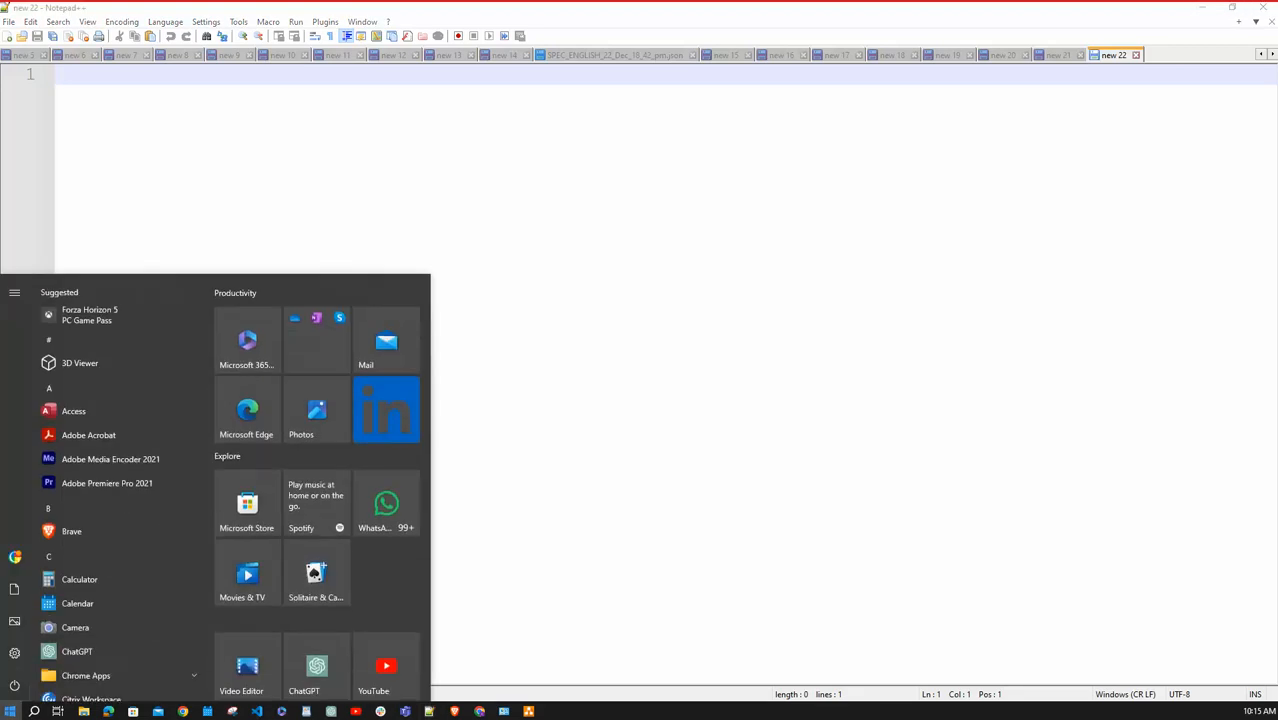
{"action": "scroll", "coordinate": [120, 528], "scroll_direction": "down", "scroll_amount": 5}
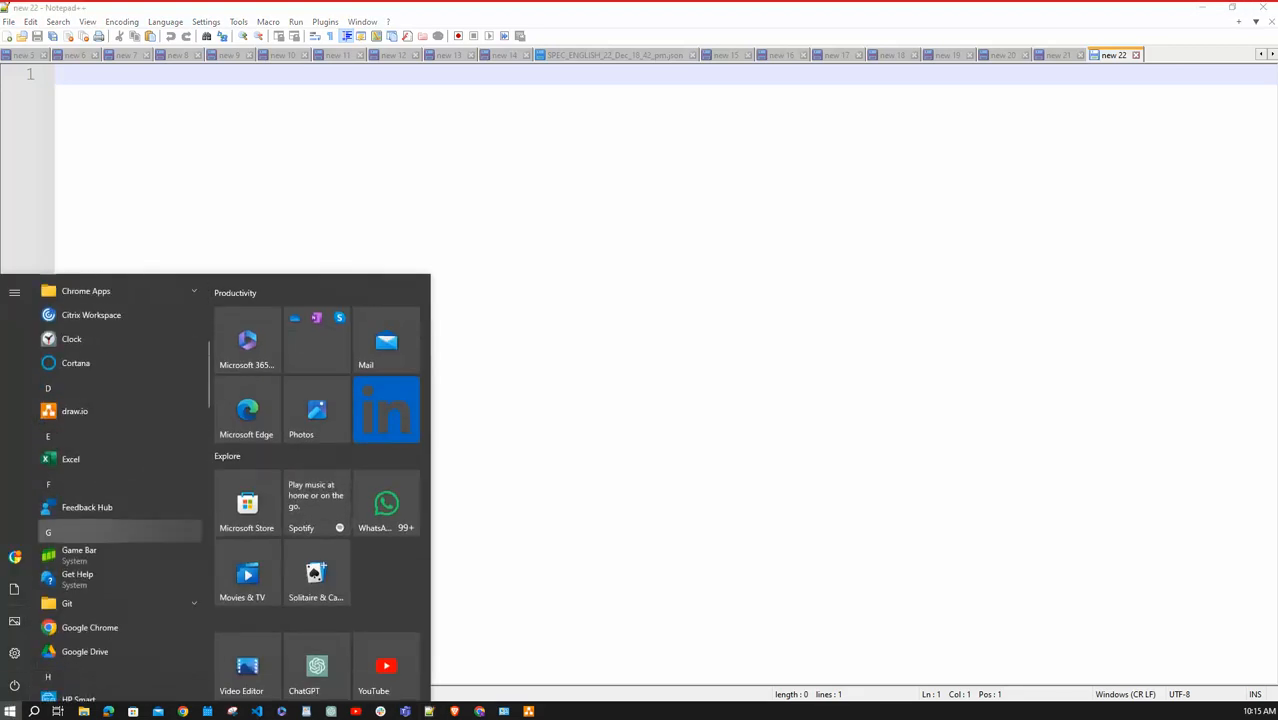
{"action": "scroll", "coordinate": [120, 523], "scroll_direction": "down", "scroll_amount": 1}
{"action": "scroll", "coordinate": [120, 500], "scroll_direction": "up", "scroll_amount": 3}
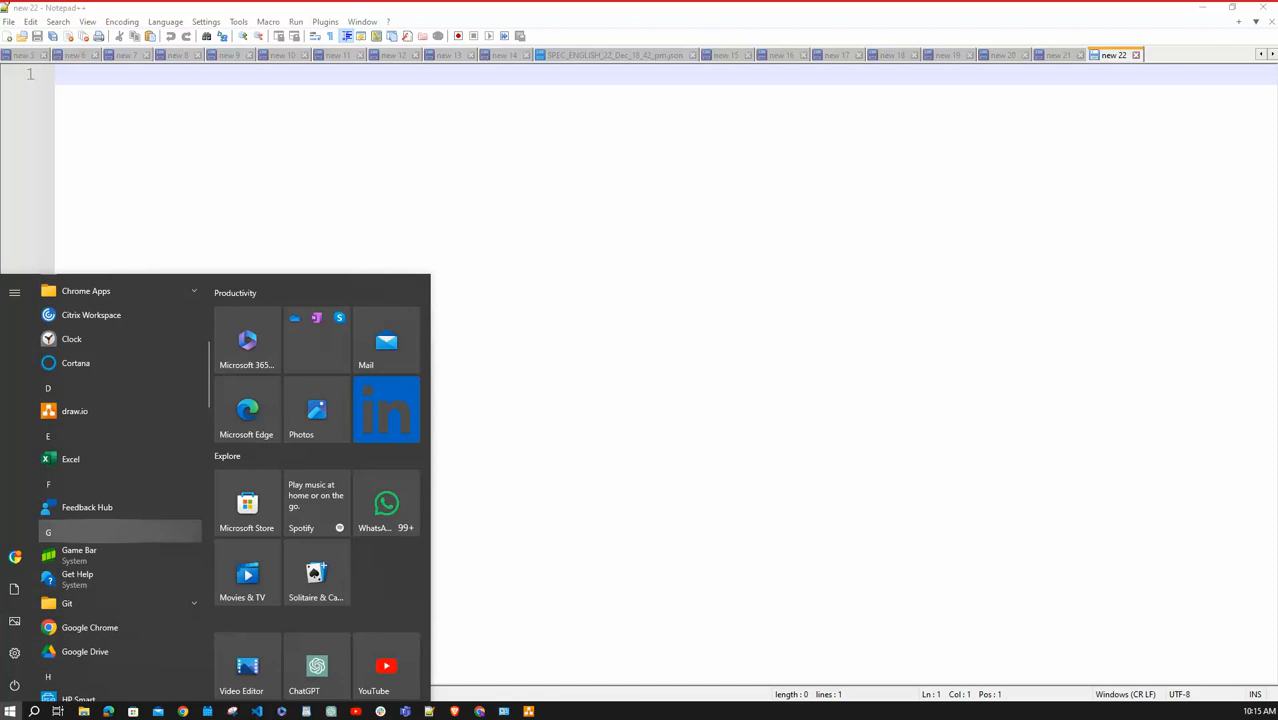
{"action": "left_click", "coordinate": [120, 603]}
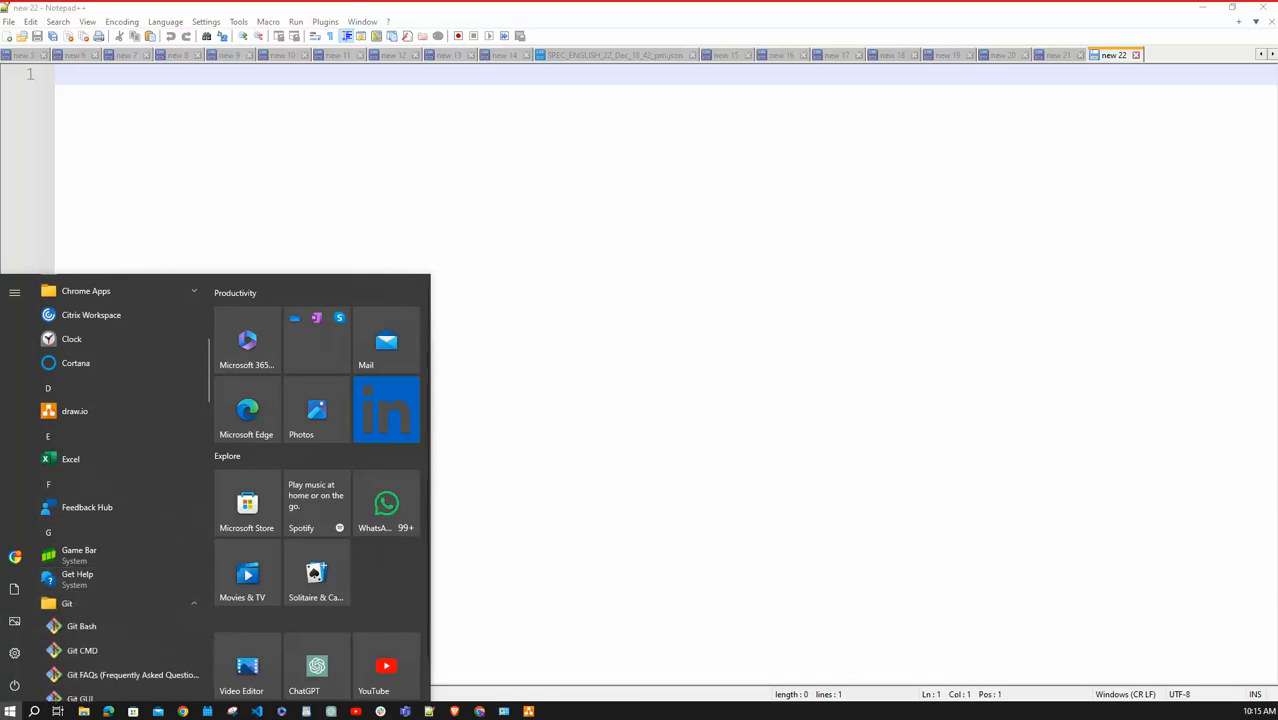
{"action": "scroll", "coordinate": [120, 560], "scroll_direction": "down", "scroll_amount": 2}
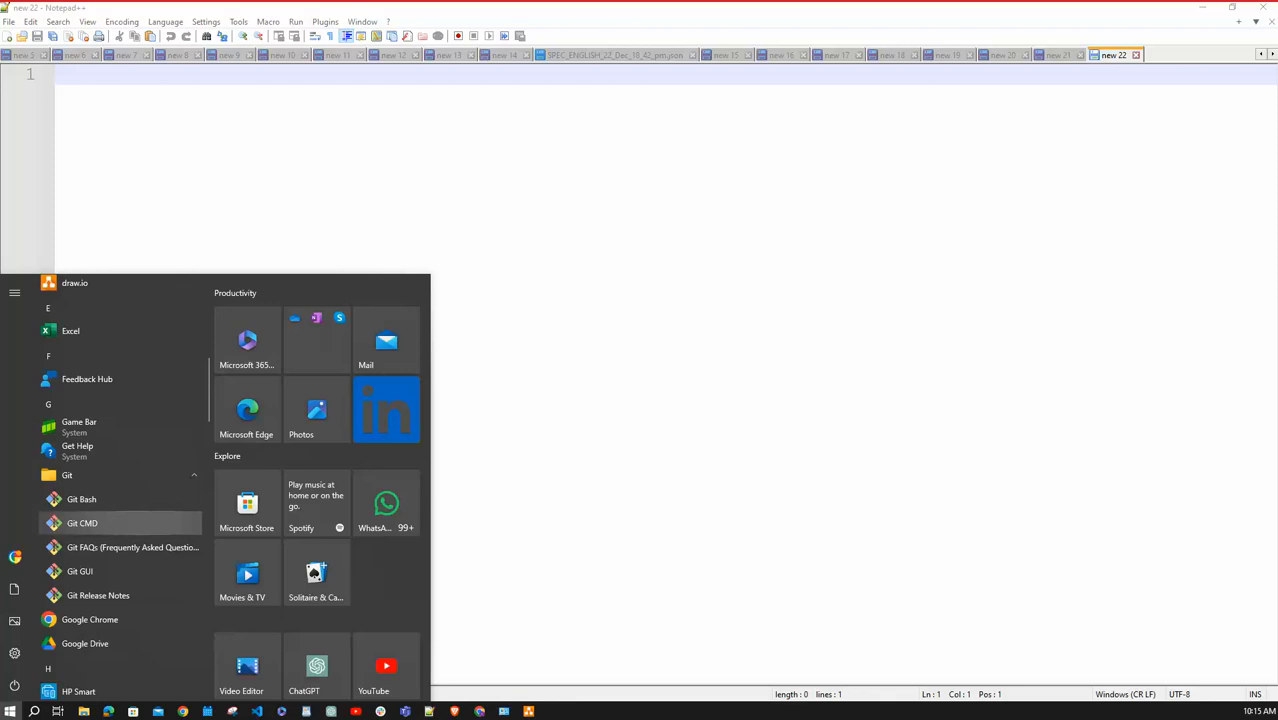
{"action": "left_click", "coordinate": [100, 499]}
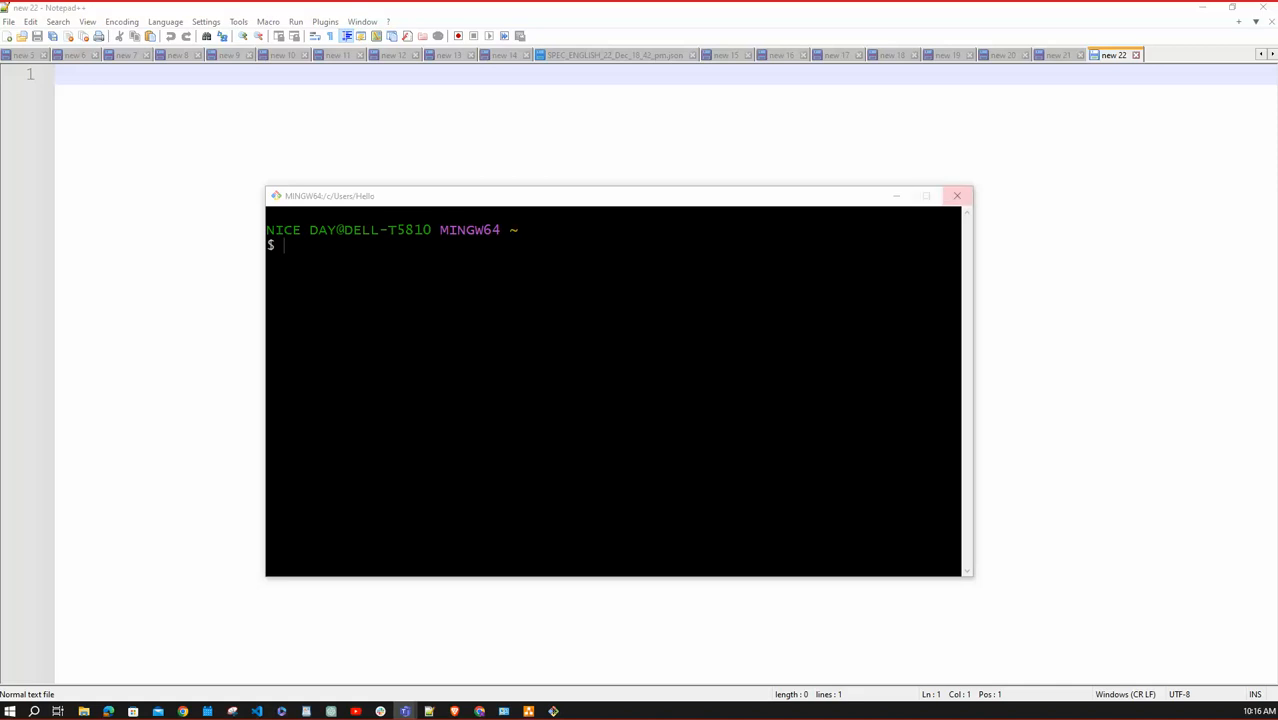
{"action": "left_click", "coordinate": [957, 195]}
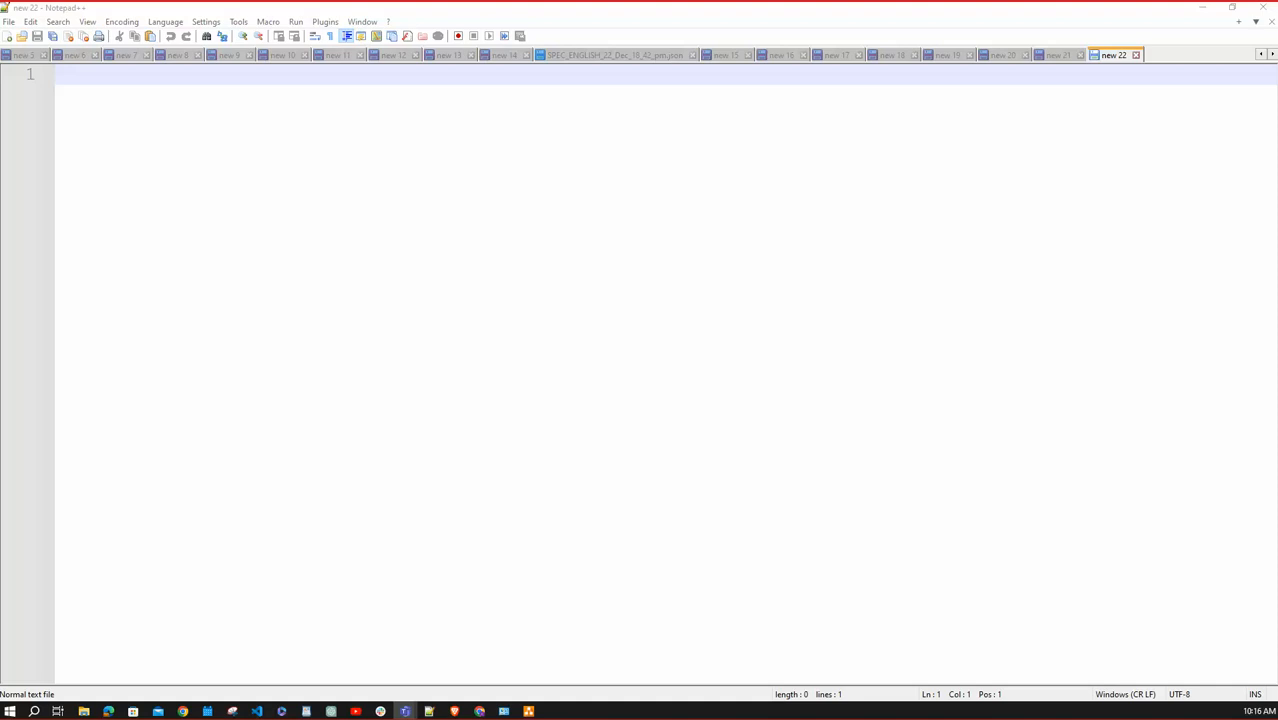